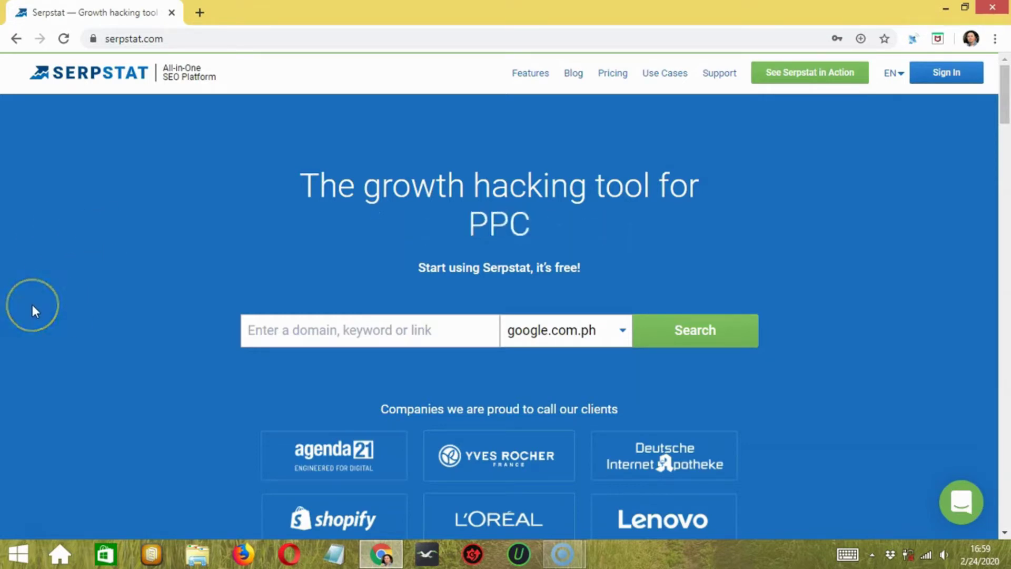
# Sign in with the saved account and dismiss the search suggestion list.
pyautogui.click(968, 76)
pyautogui.click(482, 368)
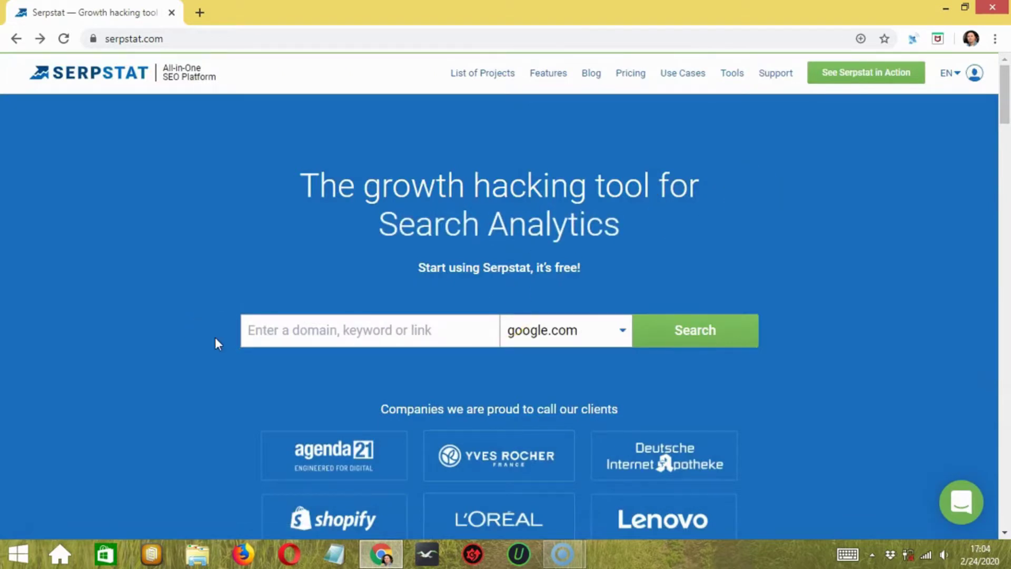
pyautogui.click(283, 330)
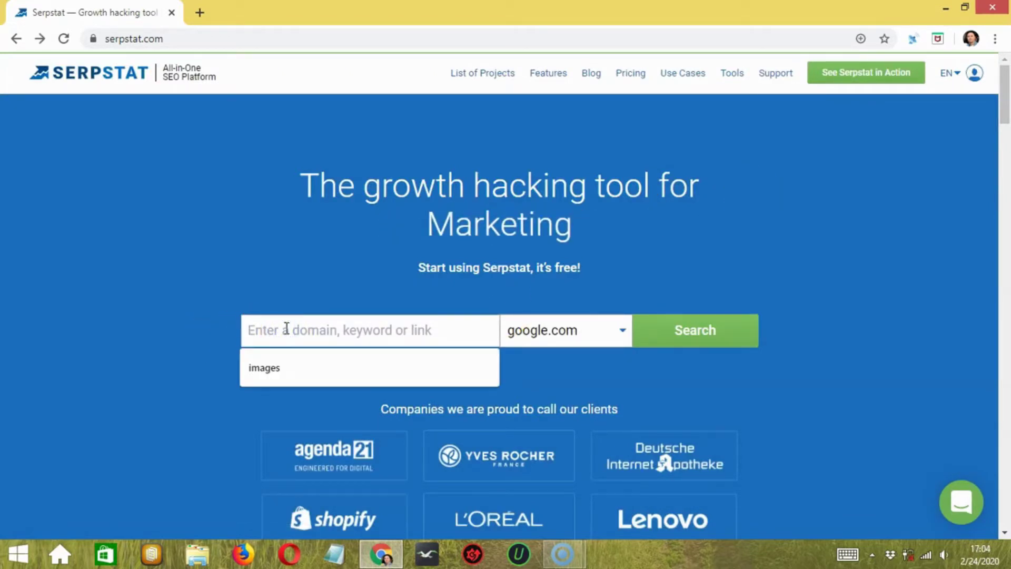
pyautogui.click(186, 329)
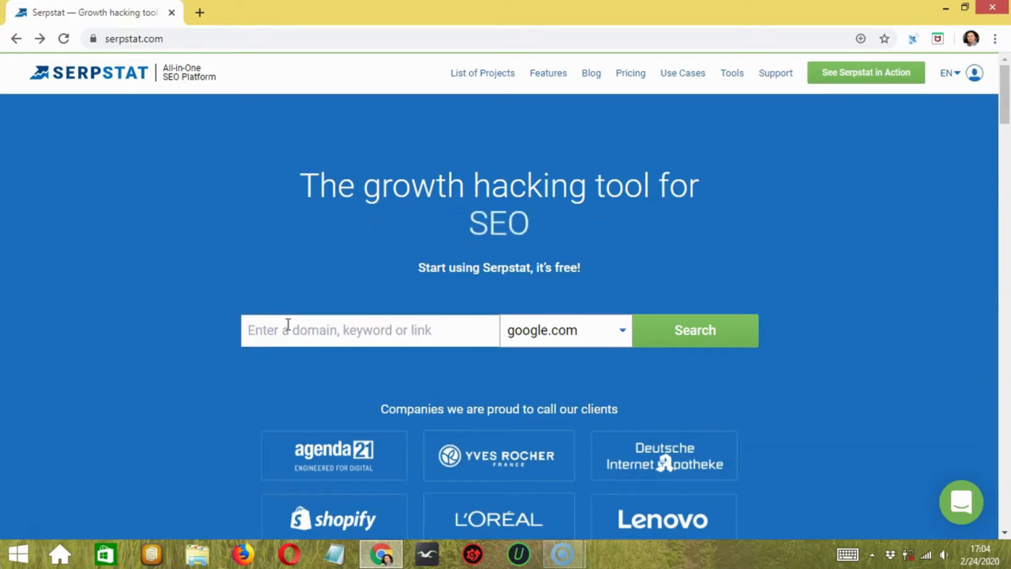
# Research the keyword 'images' on google.com: 1 220 000 volume, 0.50 CPC.
pyautogui.moveTo(288, 324); pyautogui.dragTo(496, 337)
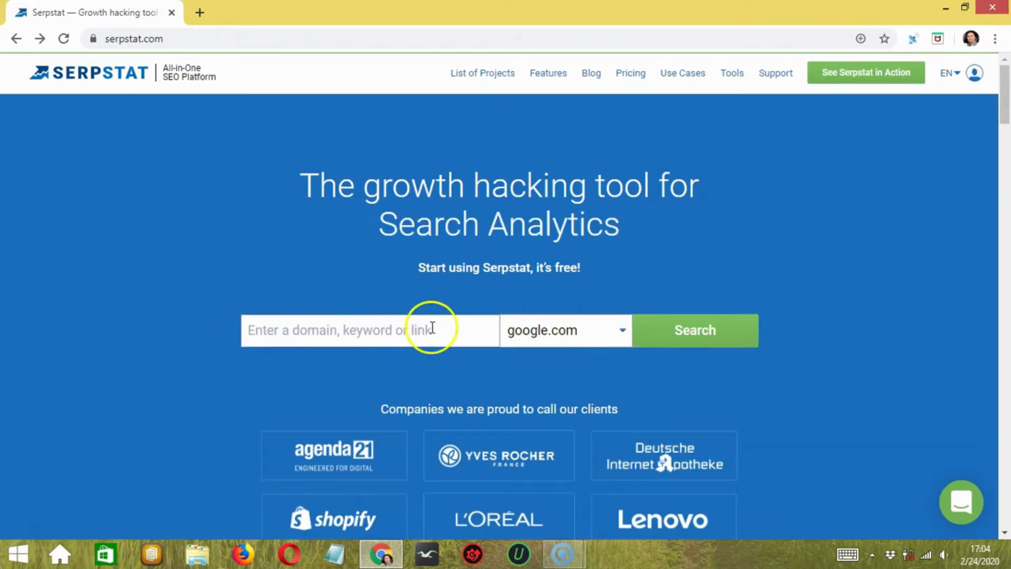
pyautogui.click(301, 337)
pyautogui.write('i')
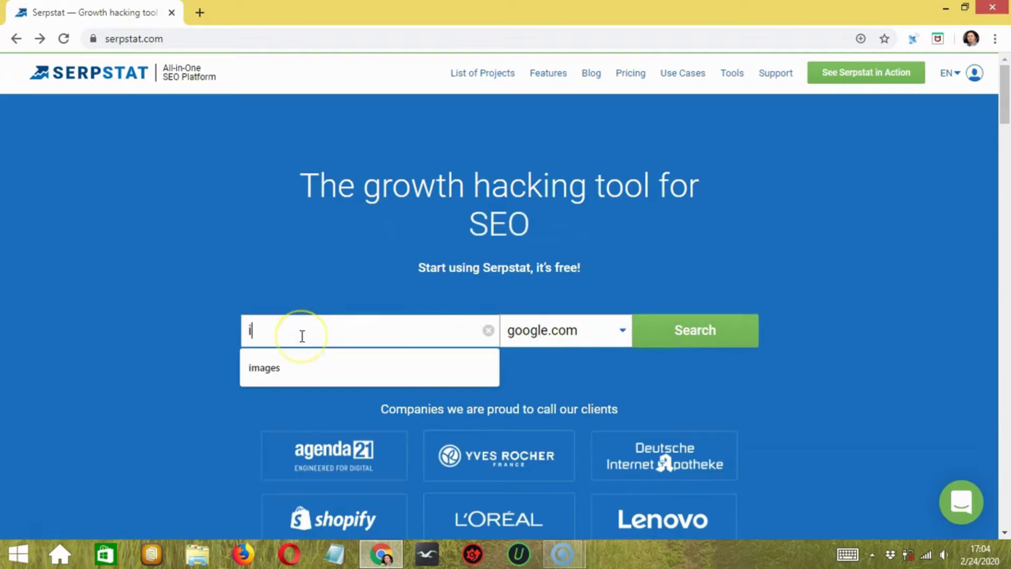
pyautogui.write('mages')
pyautogui.click(359, 322)
pyautogui.click(743, 343)
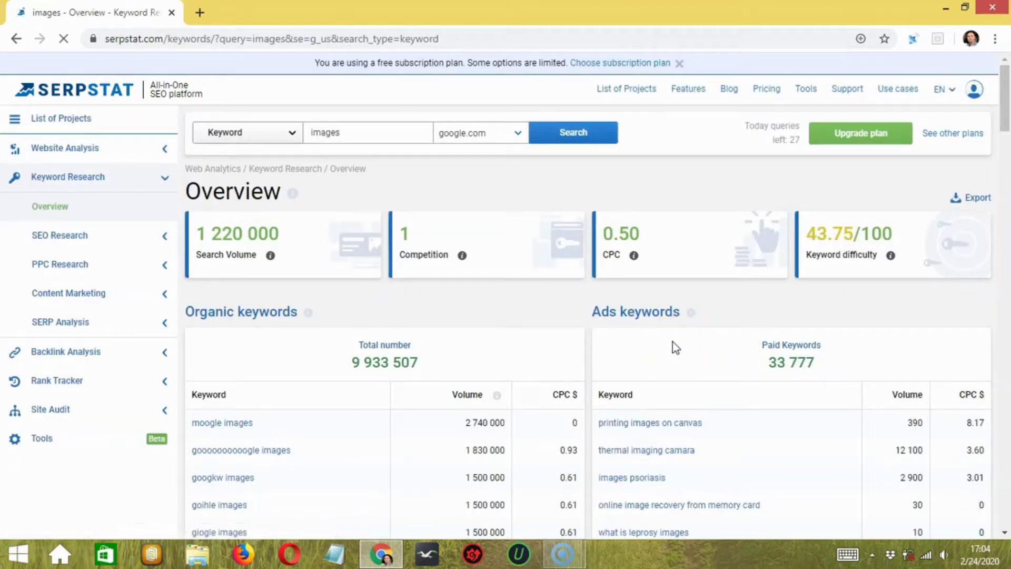
pyautogui.click(641, 343)
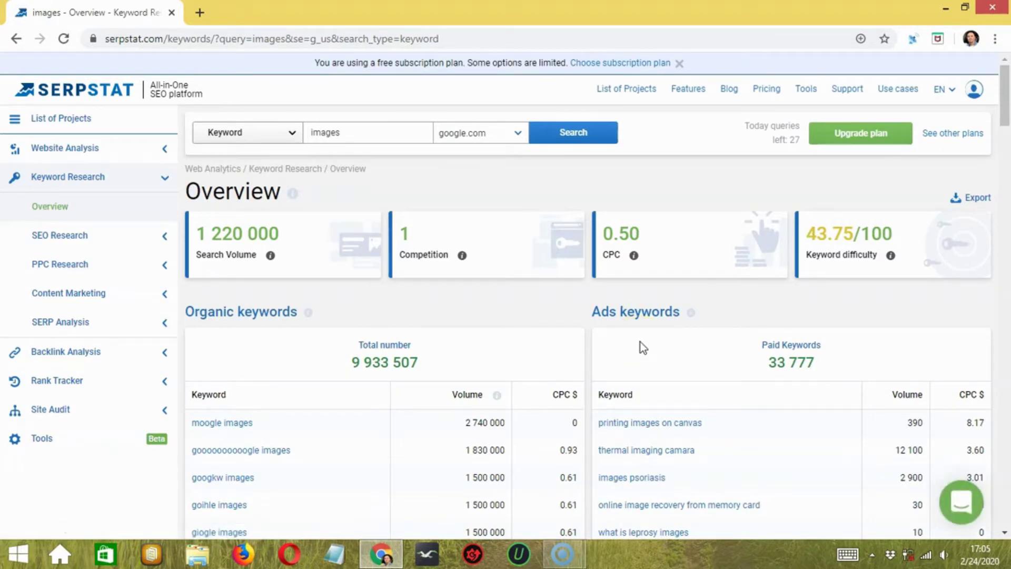
pyautogui.click(616, 343)
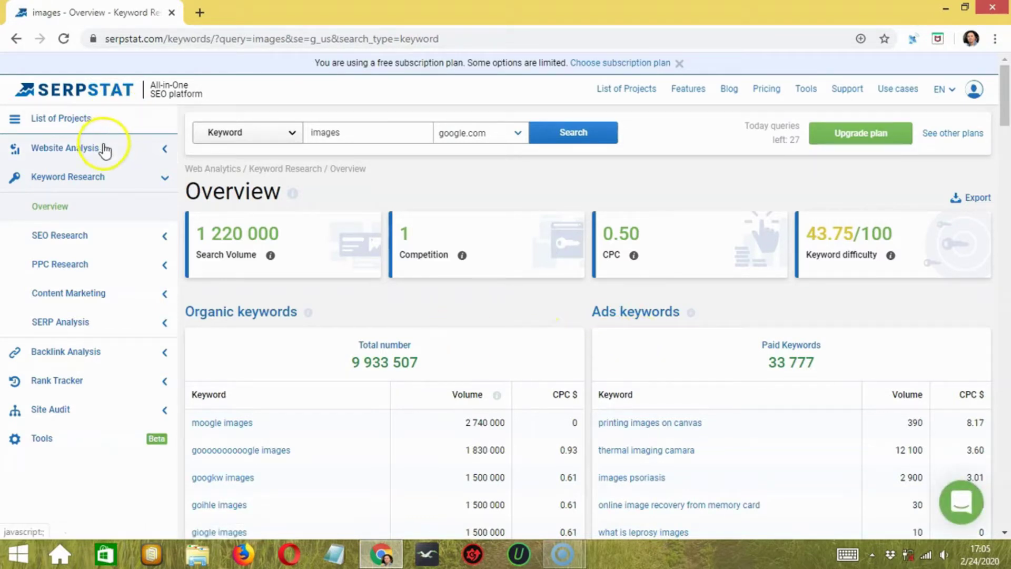
pyautogui.click(99, 179)
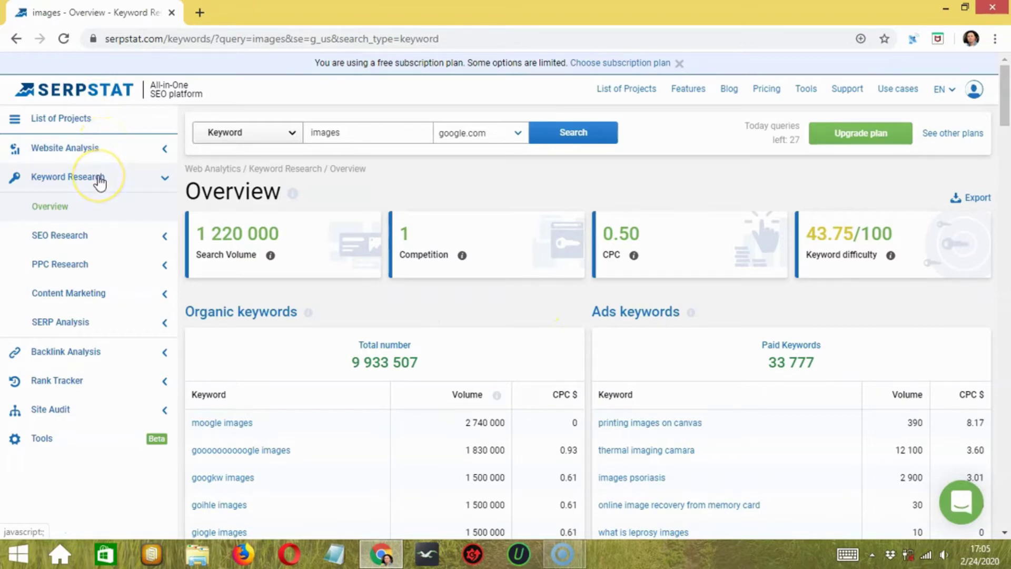
pyautogui.click(117, 353)
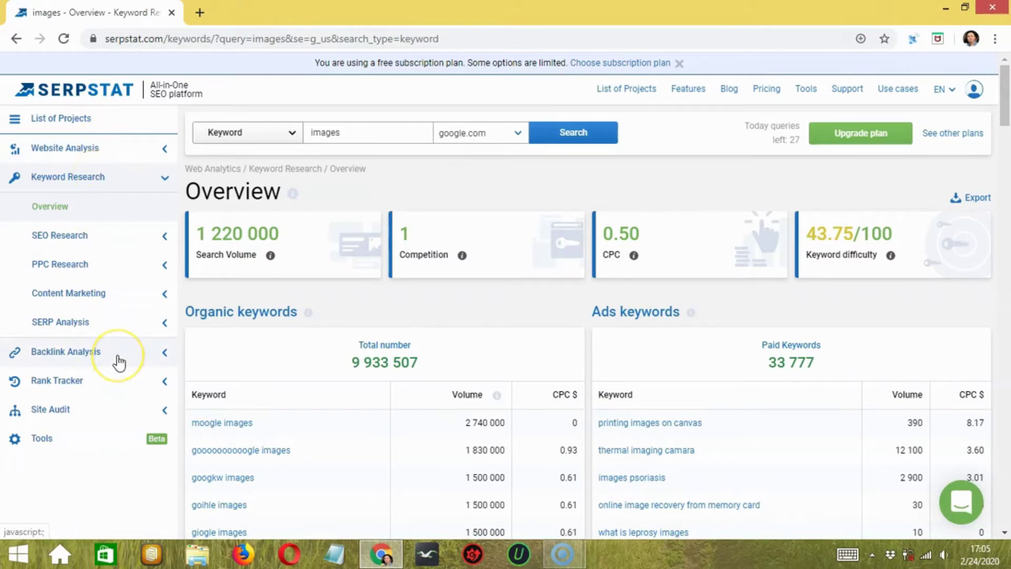
pyautogui.click(117, 388)
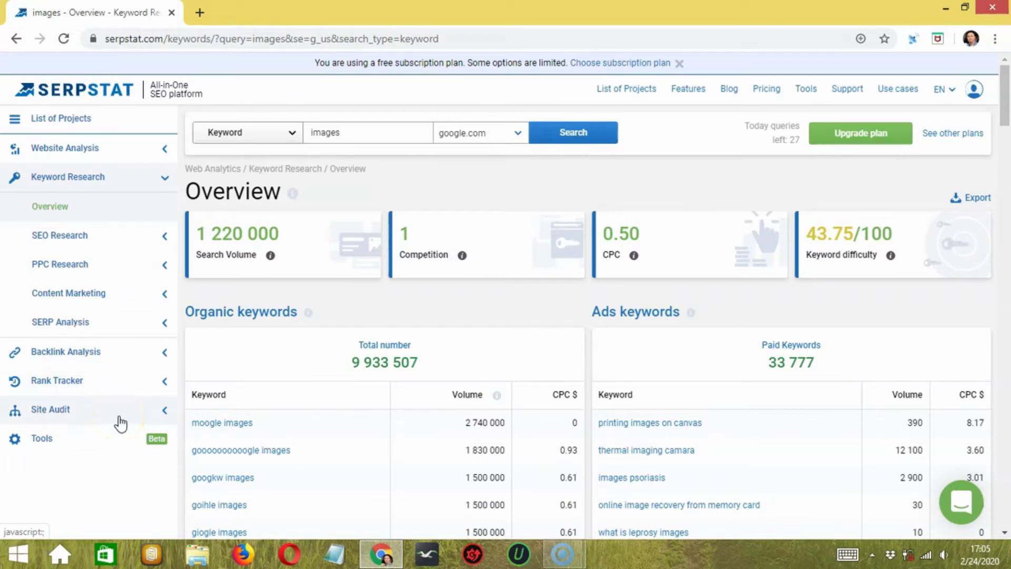
pyautogui.click(126, 440)
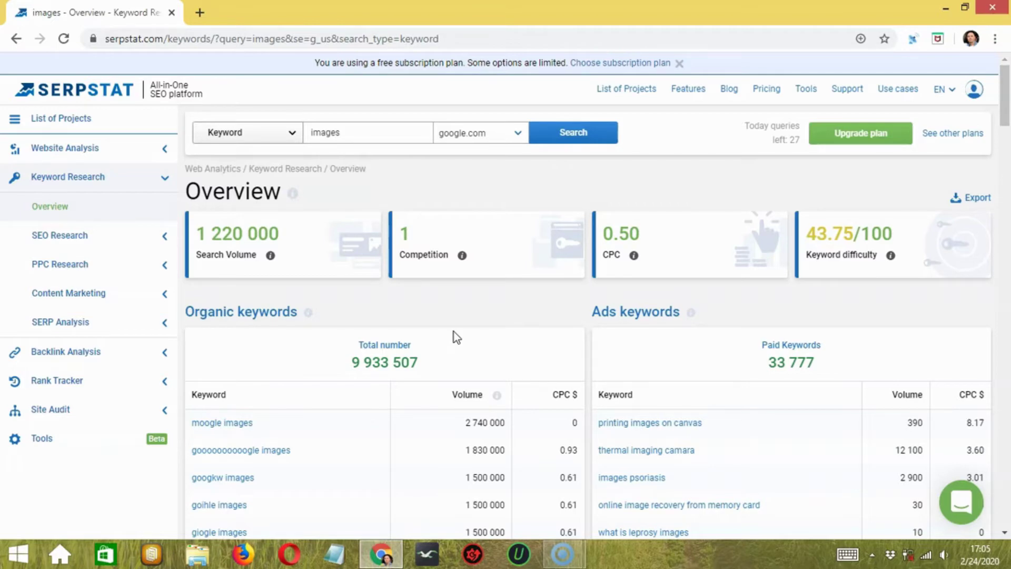
pyautogui.scroll(-7, 500, 333)
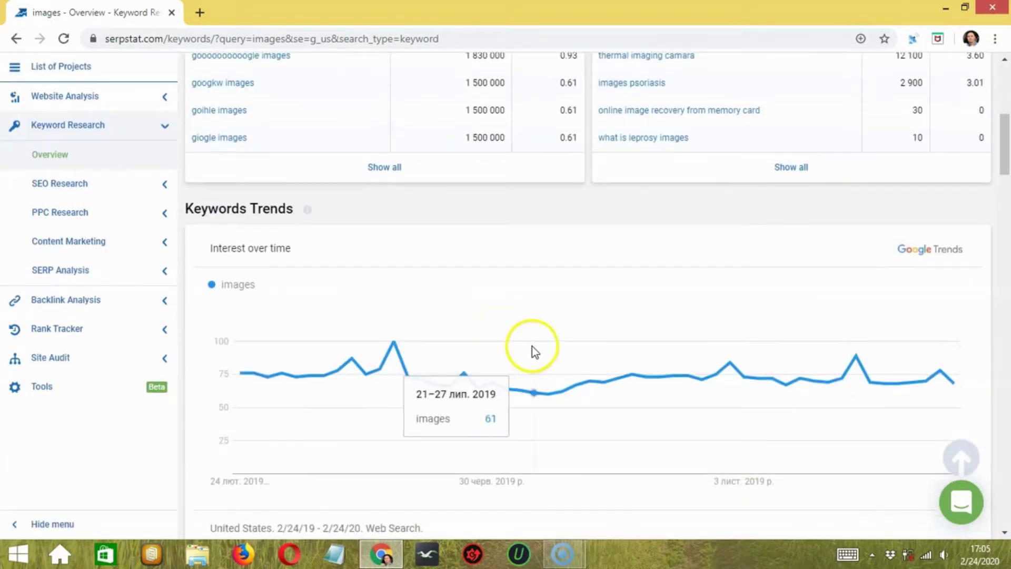
pyautogui.scroll(-11, 532, 346)
pyautogui.scroll(4, 532, 346)
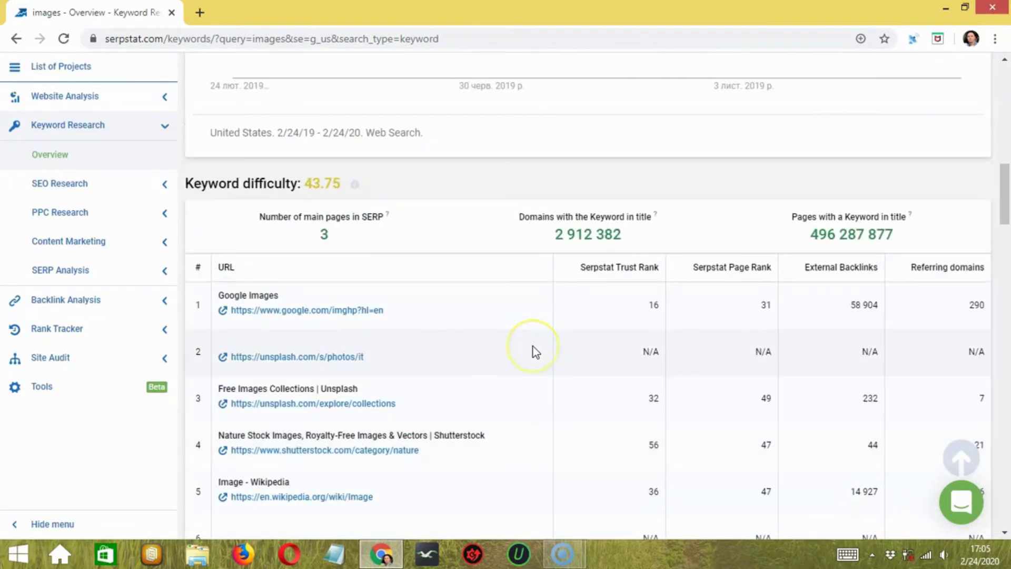
pyautogui.scroll(4, 533, 347)
pyautogui.scroll(-18, 533, 347)
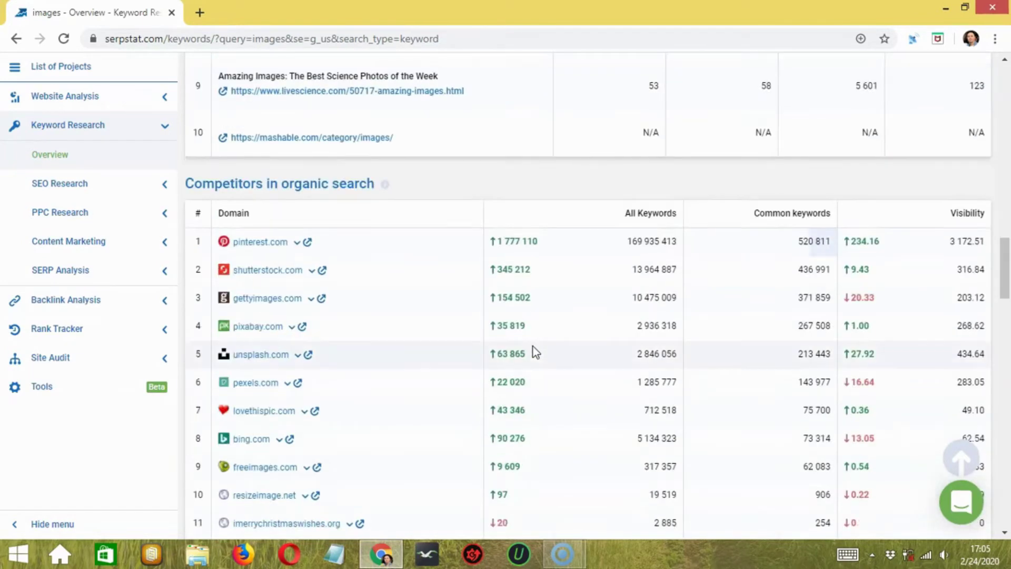
pyautogui.scroll(4, 533, 347)
pyautogui.scroll(-12, 533, 347)
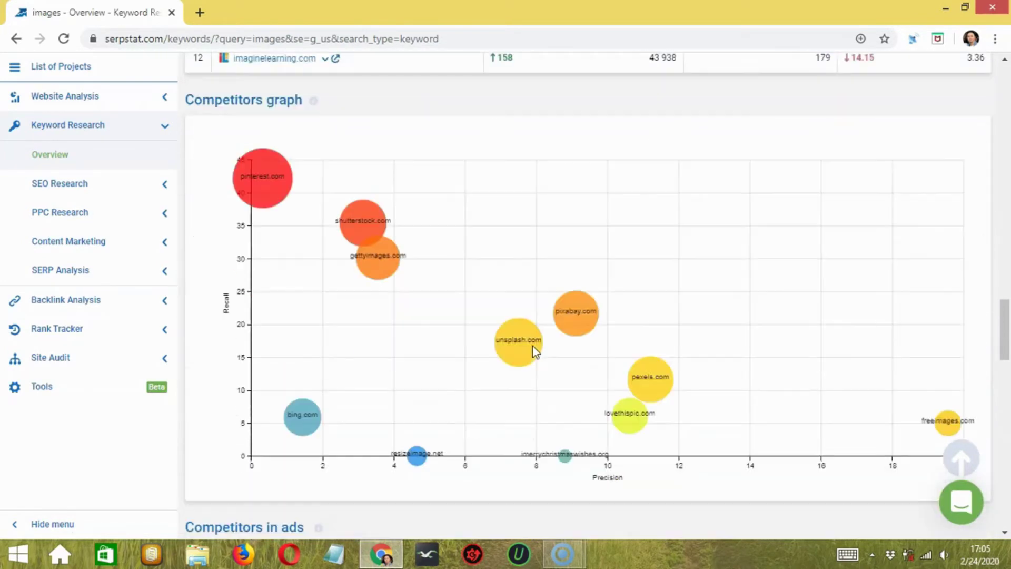
pyautogui.scroll(-8, 533, 347)
pyautogui.scroll(20, 533, 346)
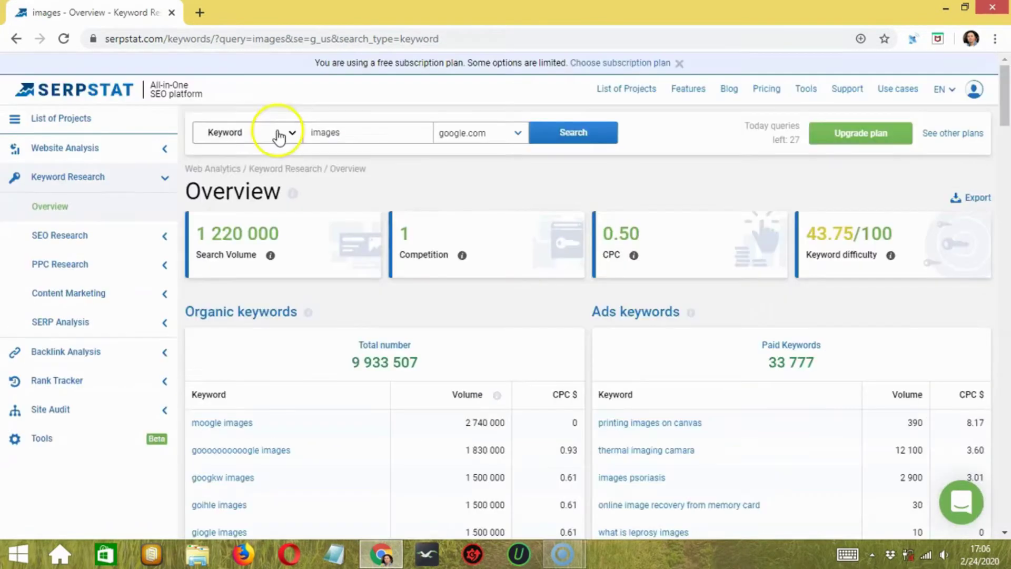
pyautogui.click(356, 142)
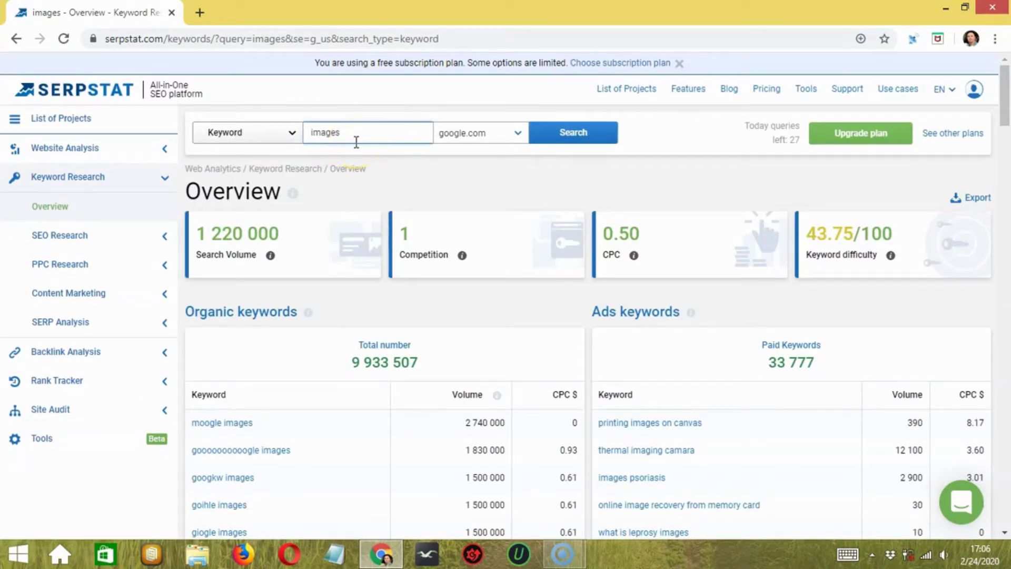
pyautogui.click(340, 131)
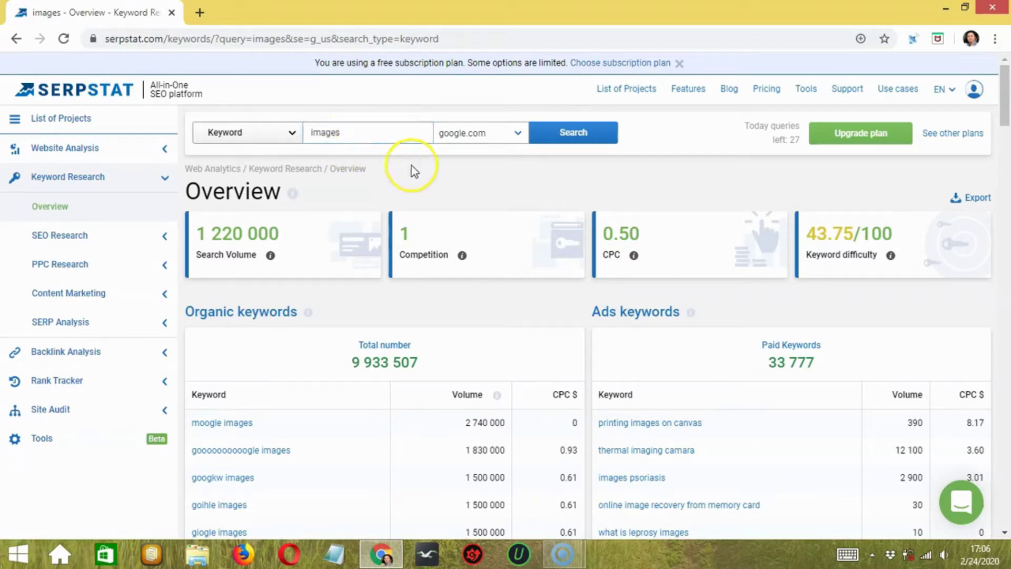
# Expand Website Analysis > Domain Analysis to list Overview, SEO Research, PPC Research and Infographics.
pyautogui.click(220, 181)
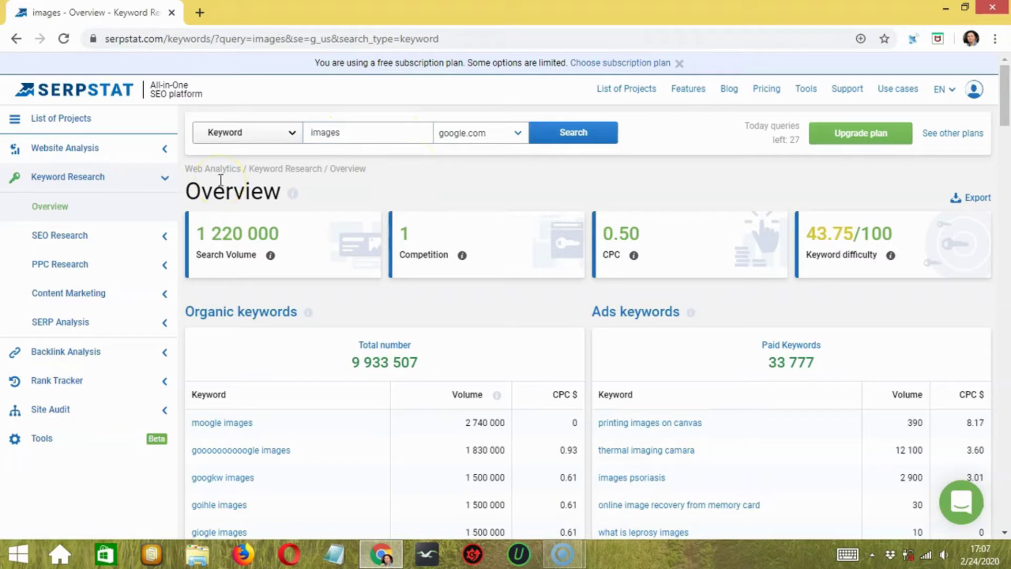
pyautogui.click(167, 152)
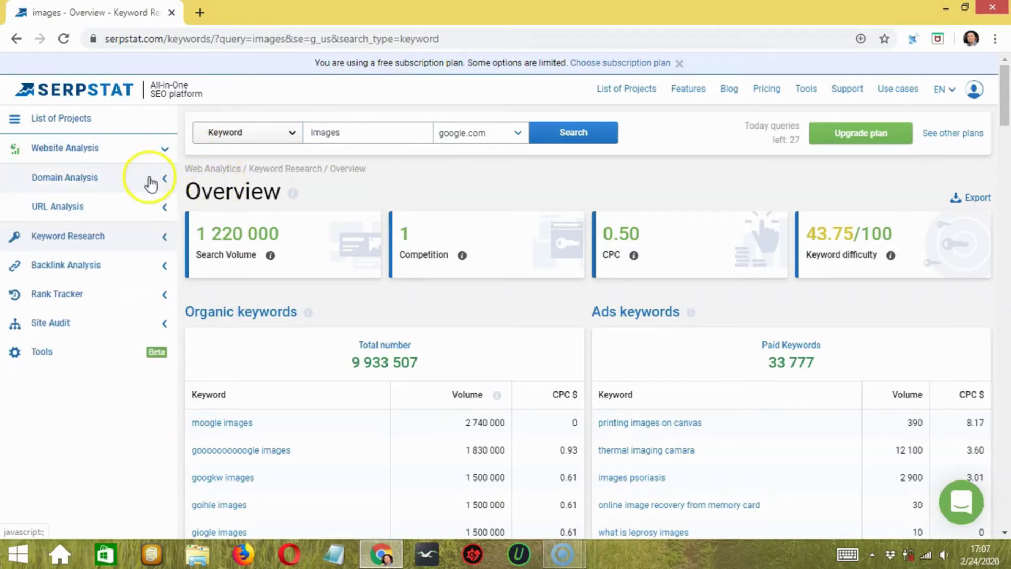
pyautogui.click(152, 184)
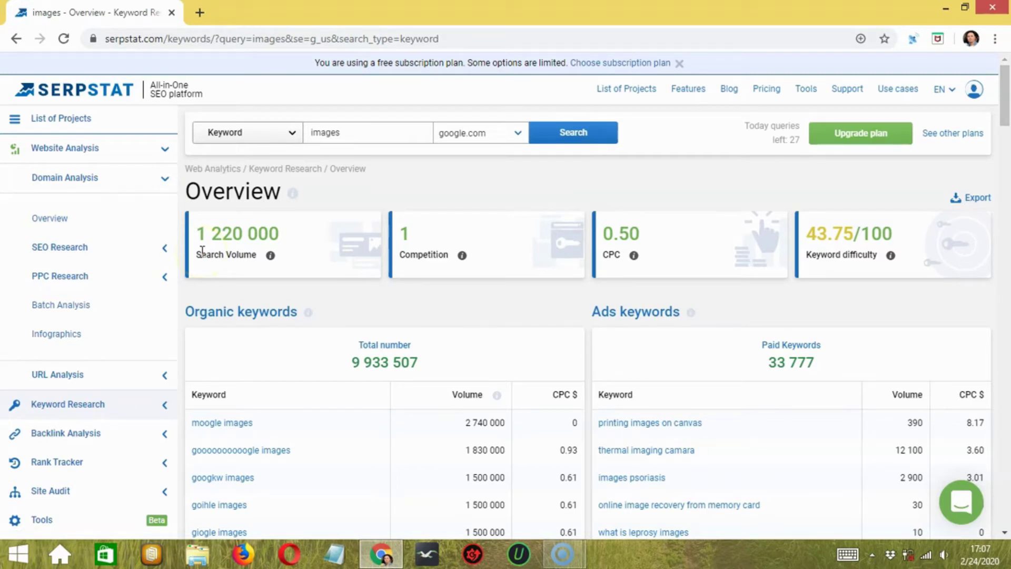
pyautogui.click(207, 251)
# Scroll the 'images' Overview to the competitors chart and Ads examples led by adobe.com.
pyautogui.click(393, 315)
pyautogui.scroll(-7, 388, 316)
pyautogui.click(259, 215)
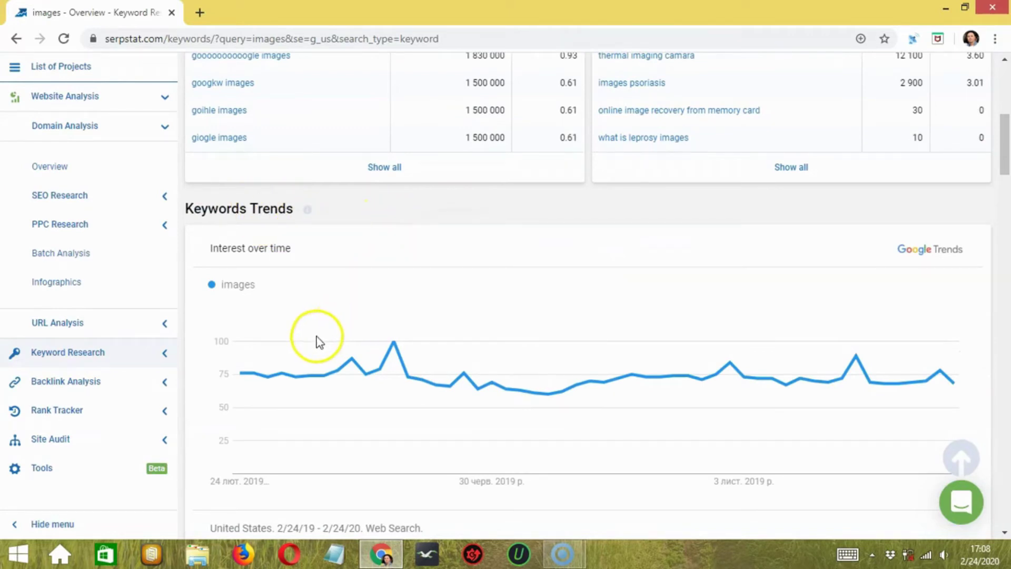
pyautogui.scroll(-3, 567, 283)
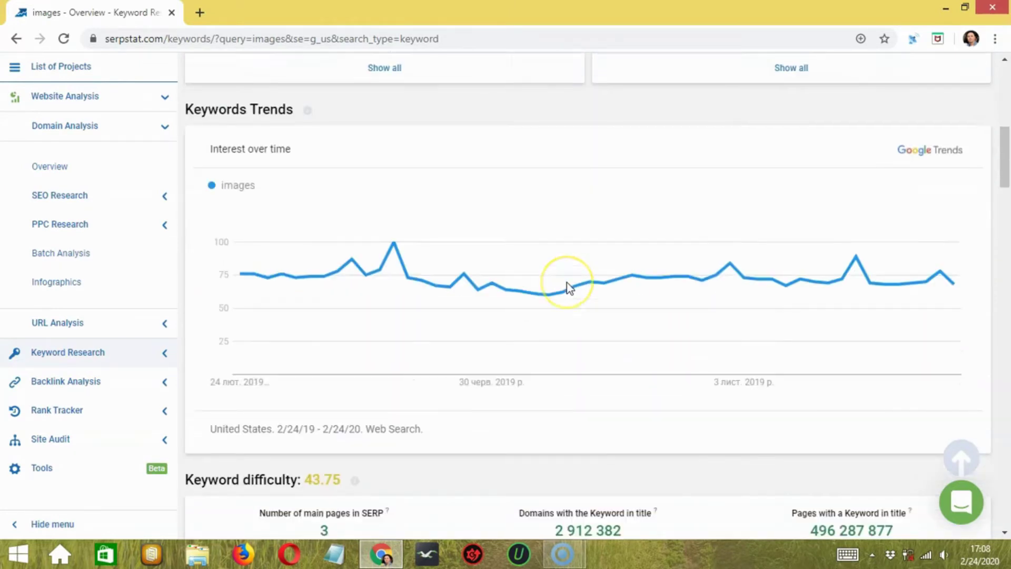
pyautogui.scroll(-7, 567, 284)
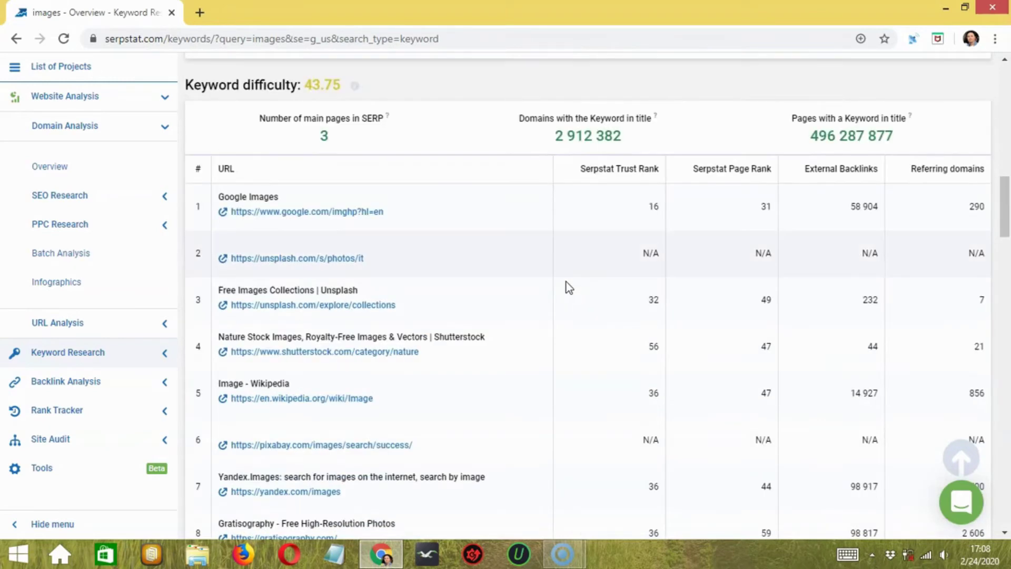
pyautogui.scroll(-4, 566, 283)
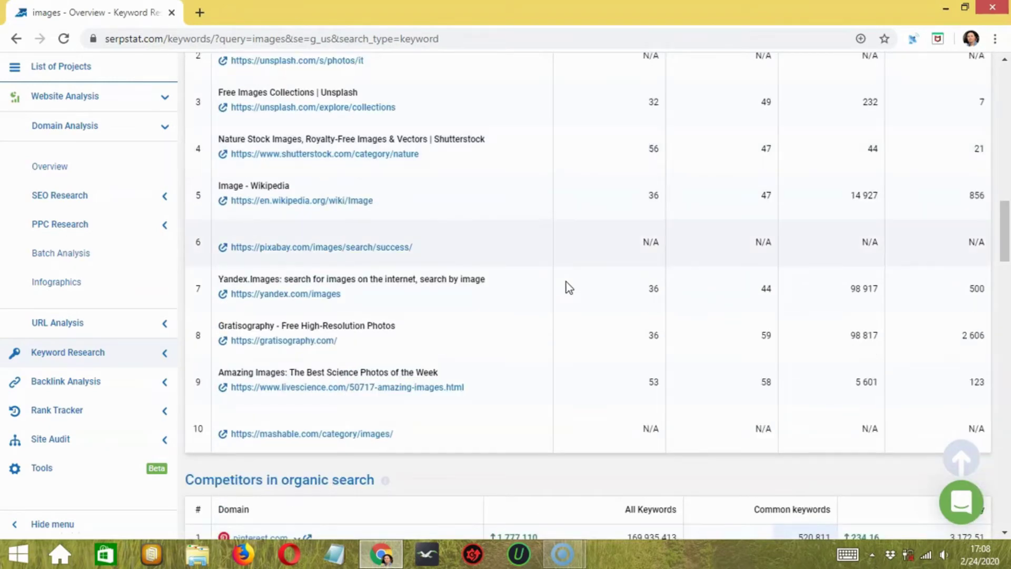
pyautogui.scroll(-6, 567, 283)
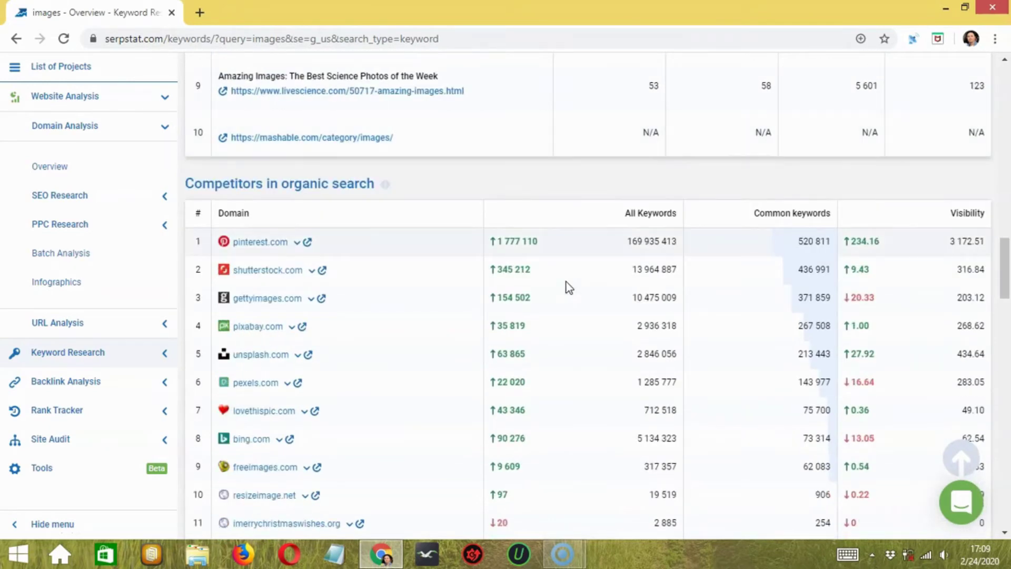
pyautogui.scroll(-2, 567, 282)
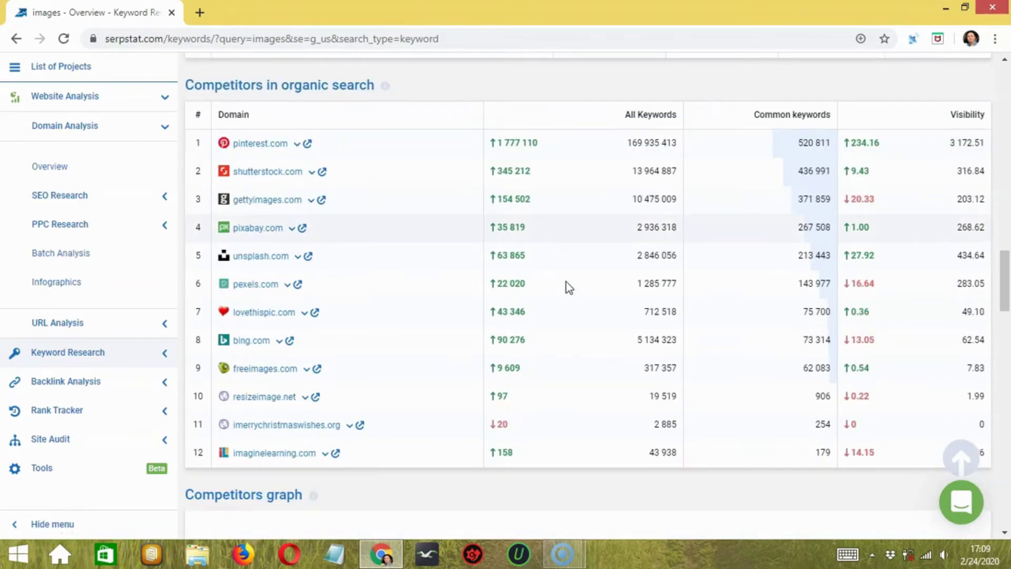
pyautogui.scroll(-2, 567, 282)
pyautogui.scroll(-9, 566, 282)
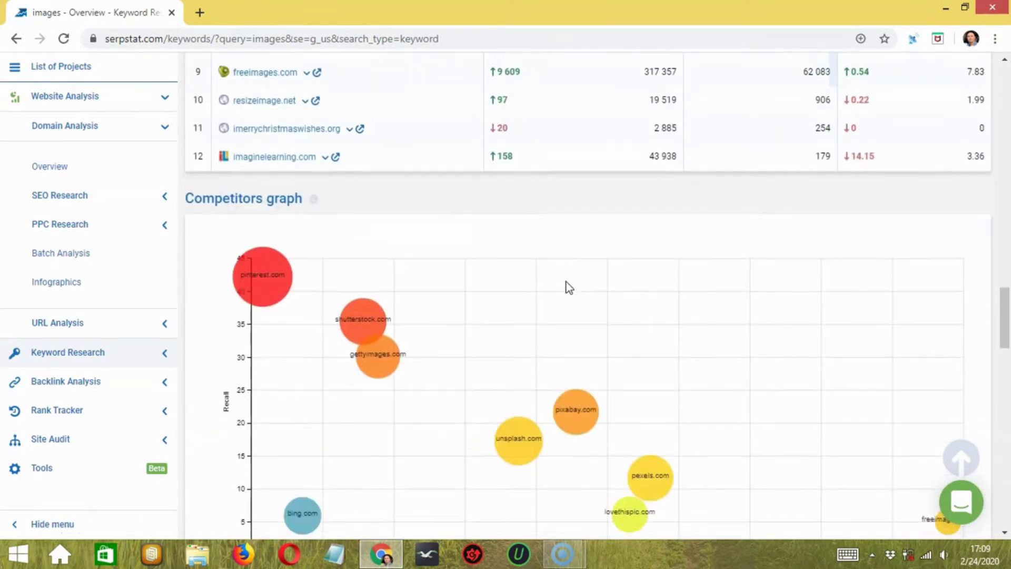
pyautogui.scroll(-4, 567, 282)
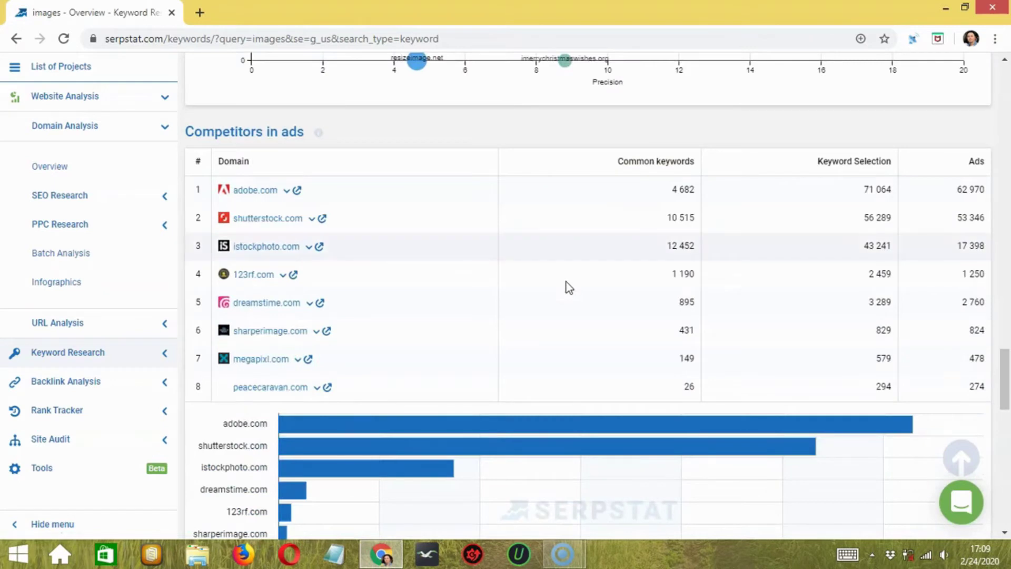
pyautogui.scroll(-3, 567, 282)
pyautogui.scroll(-1, 567, 282)
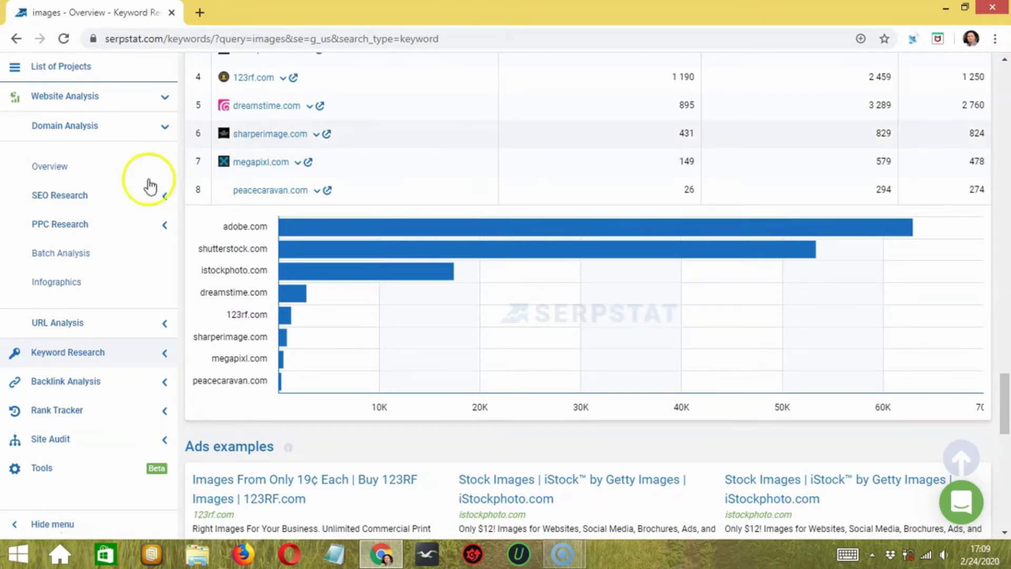
# Expand SEO Research in the sidebar and open its empty Competitors report.
pyautogui.click(115, 203)
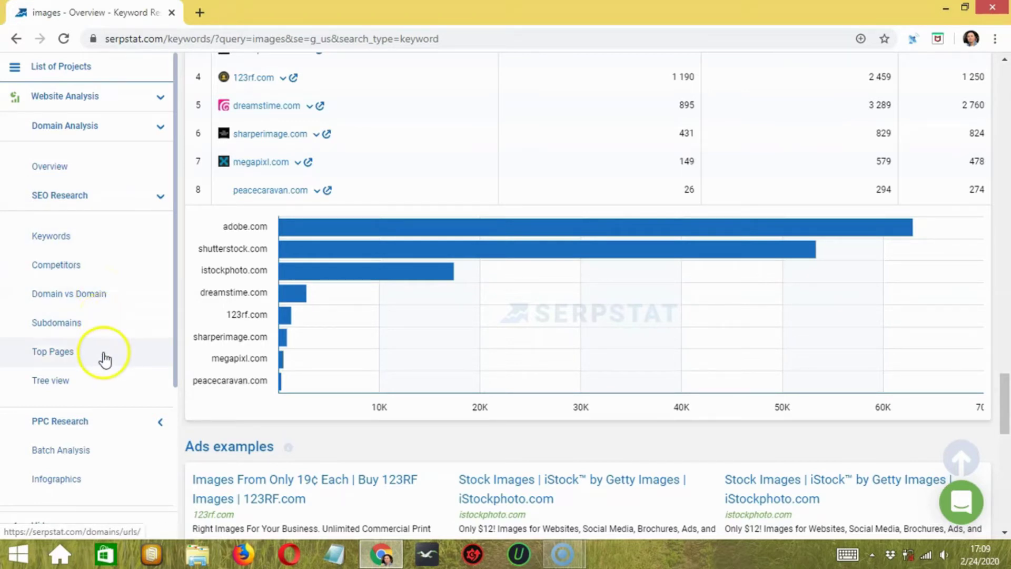
pyautogui.scroll(15, 103, 337)
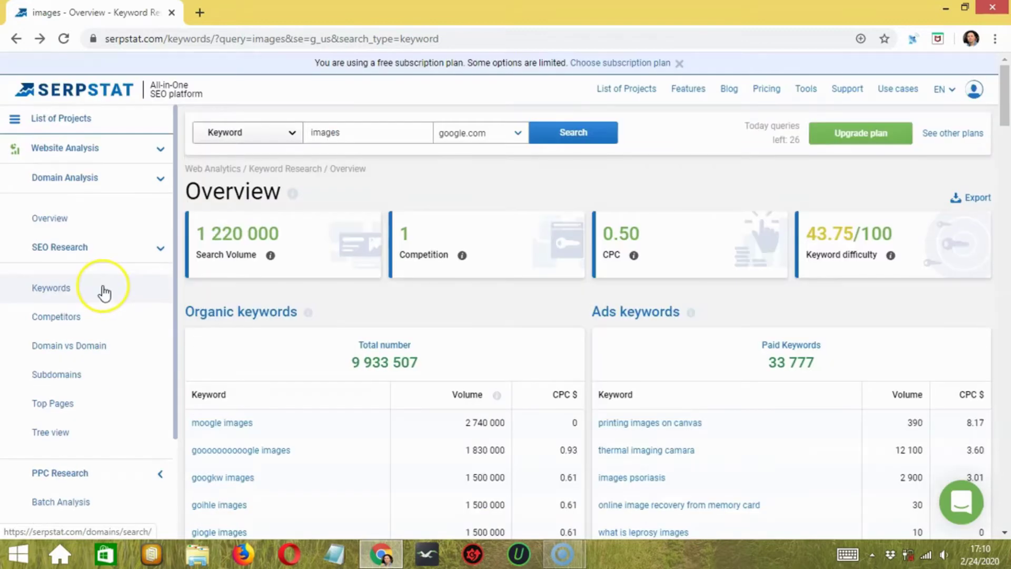
pyautogui.click(109, 317)
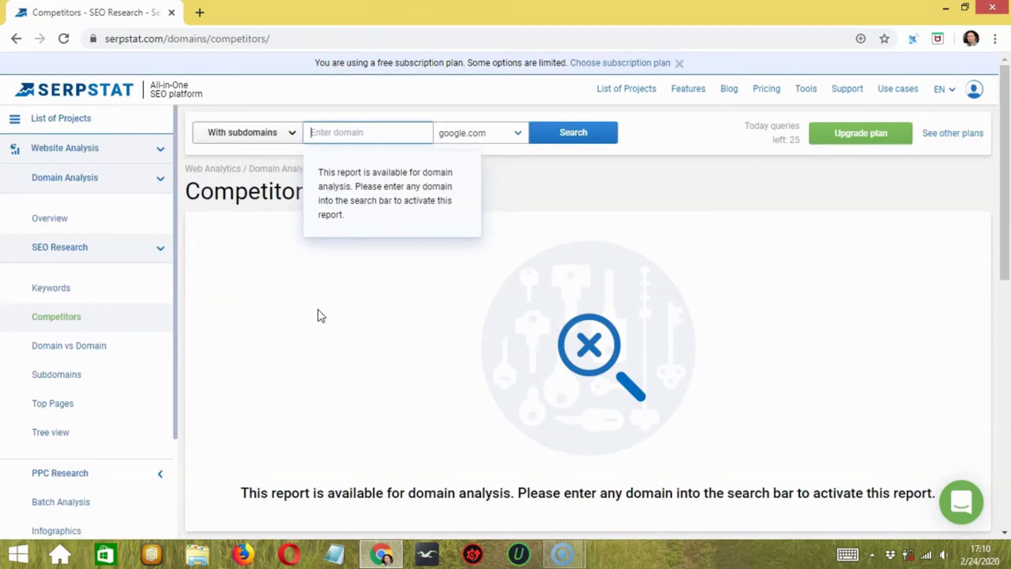
pyautogui.click(390, 134)
pyautogui.write('www.apple')
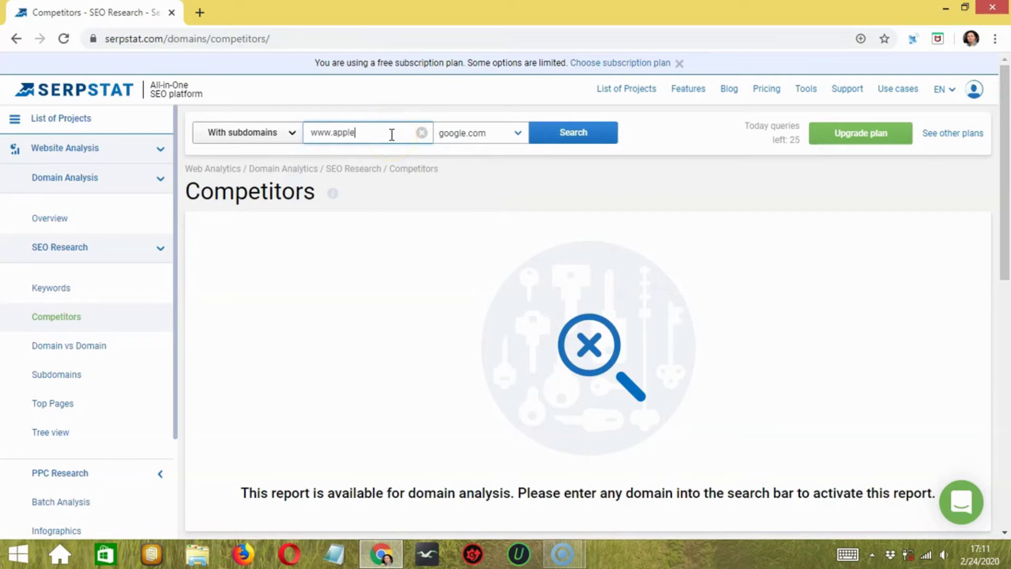
pyautogui.write('.com')
pyautogui.click(580, 132)
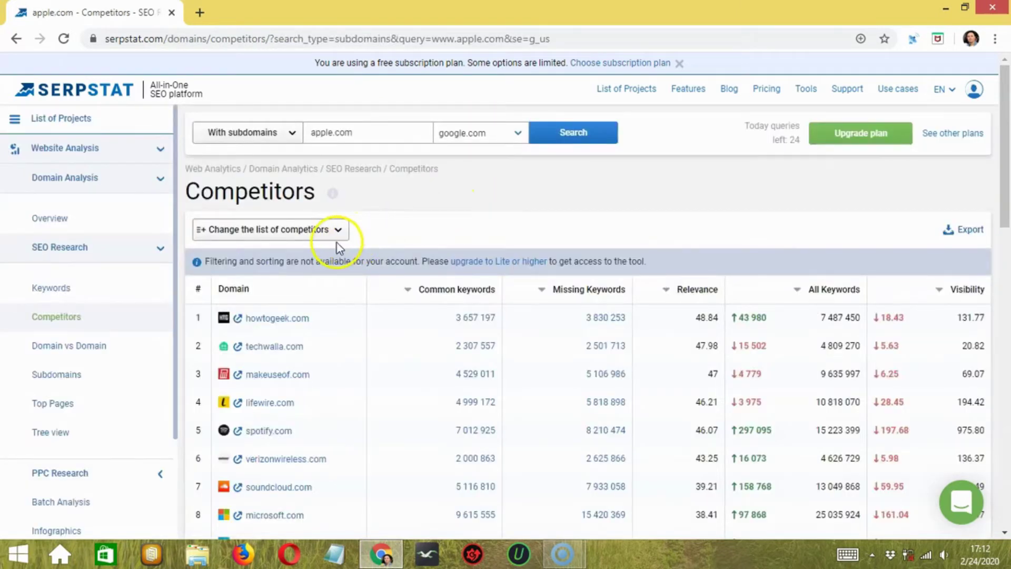
# Edit the competitor list: remove amazon.com and wikipedia.org, add spotify.com, and apply.
pyautogui.click(339, 232)
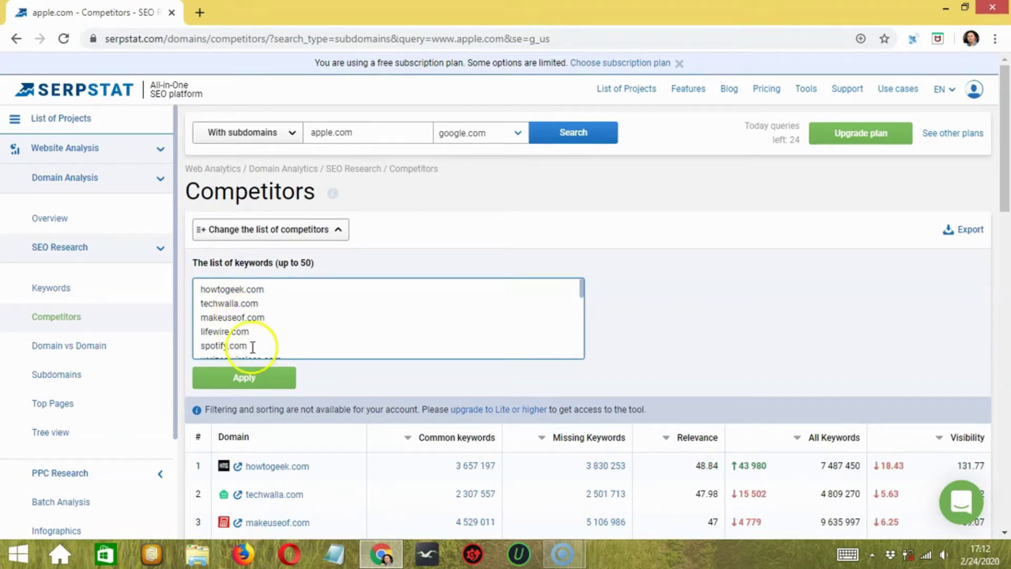
pyautogui.click(246, 387)
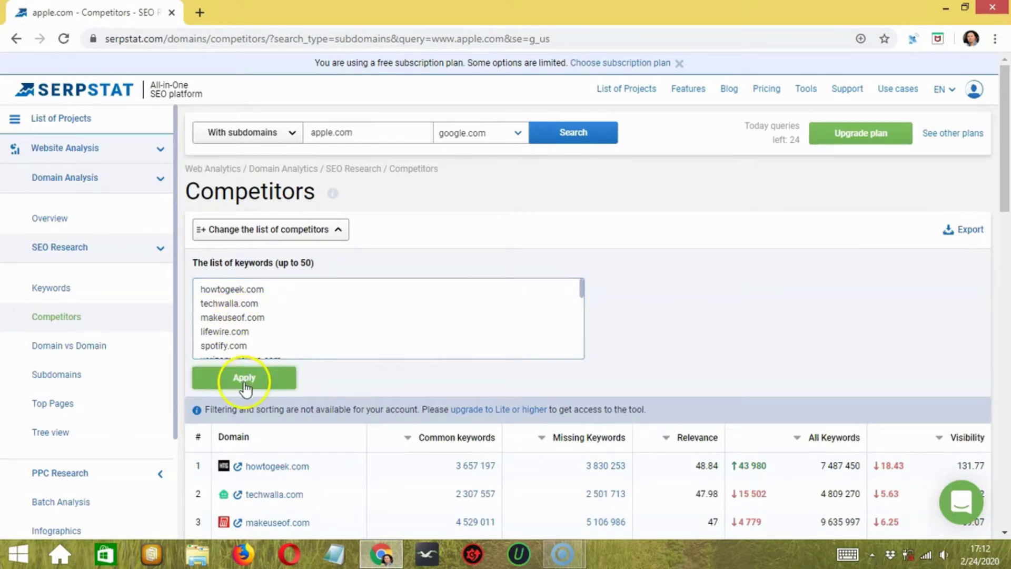
pyautogui.click(257, 318)
pyautogui.scroll(-2, 257, 319)
pyautogui.click(266, 333)
pyautogui.keyDown('shift'); pyautogui.click(192, 327); pyautogui.keyUp('shift')
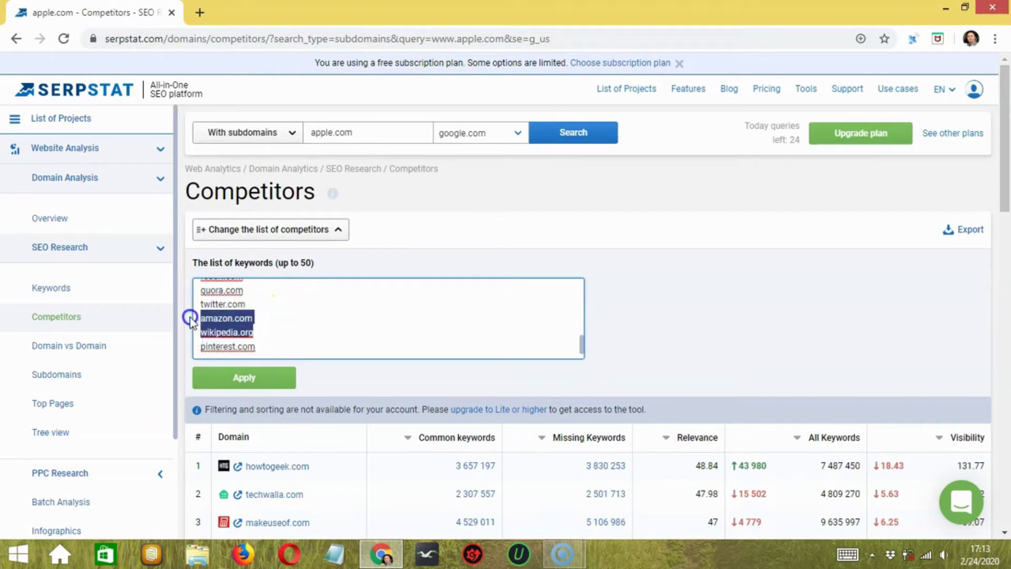
pyautogui.press('BackSpace')
pyautogui.press('BackSpace')
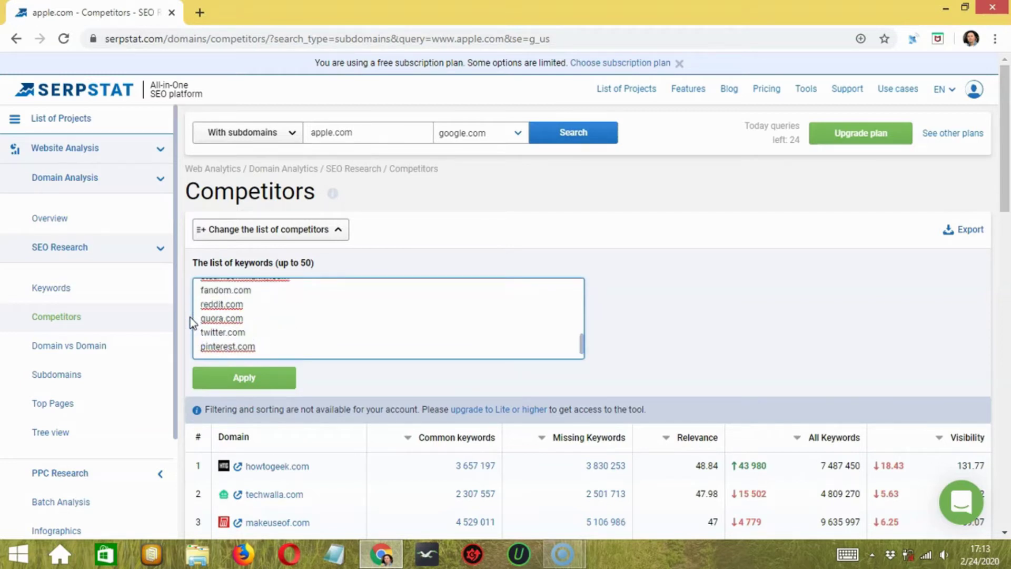
pyautogui.press('Return')
pyautogui.write('spotify.com')
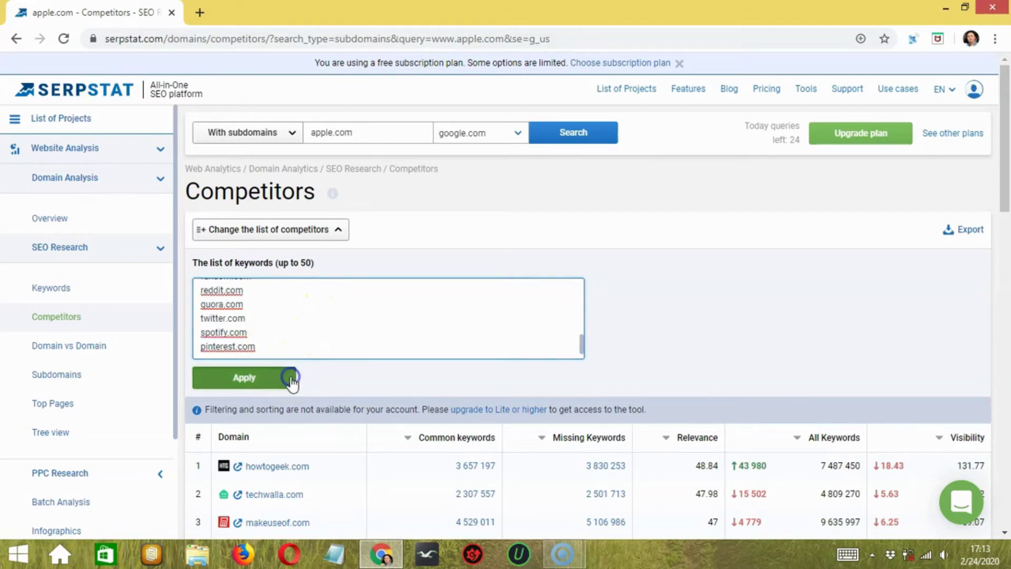
pyautogui.click(289, 378)
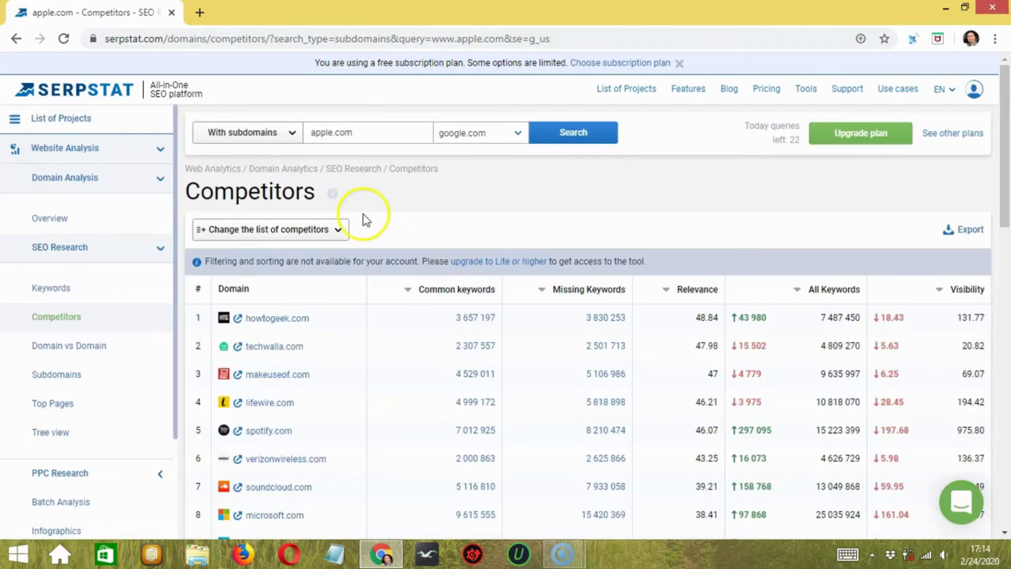
# Show apple.com's keyword Positions report and read the column header descriptions.
pyautogui.click(105, 290)
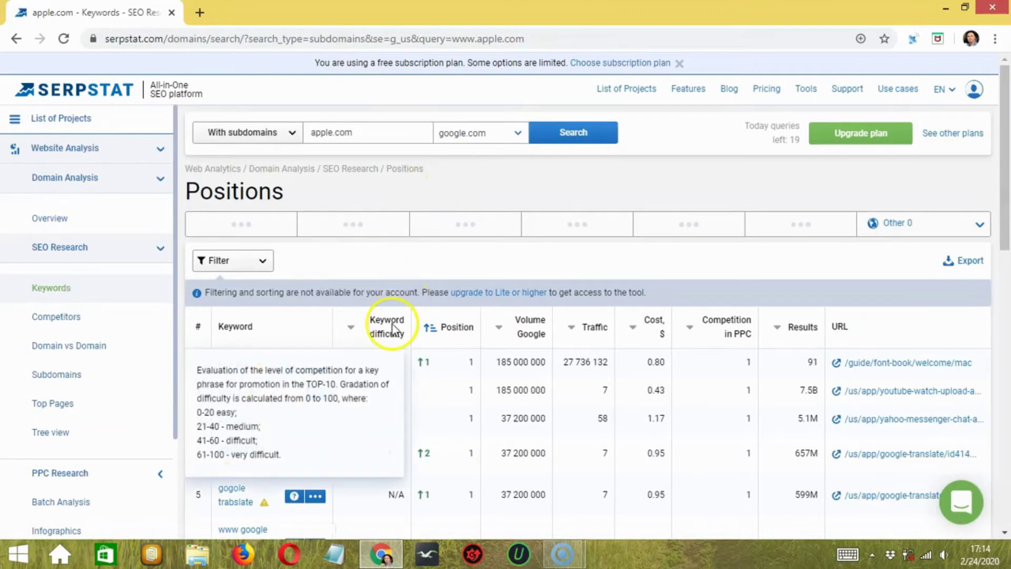
pyautogui.moveTo(472, 332)
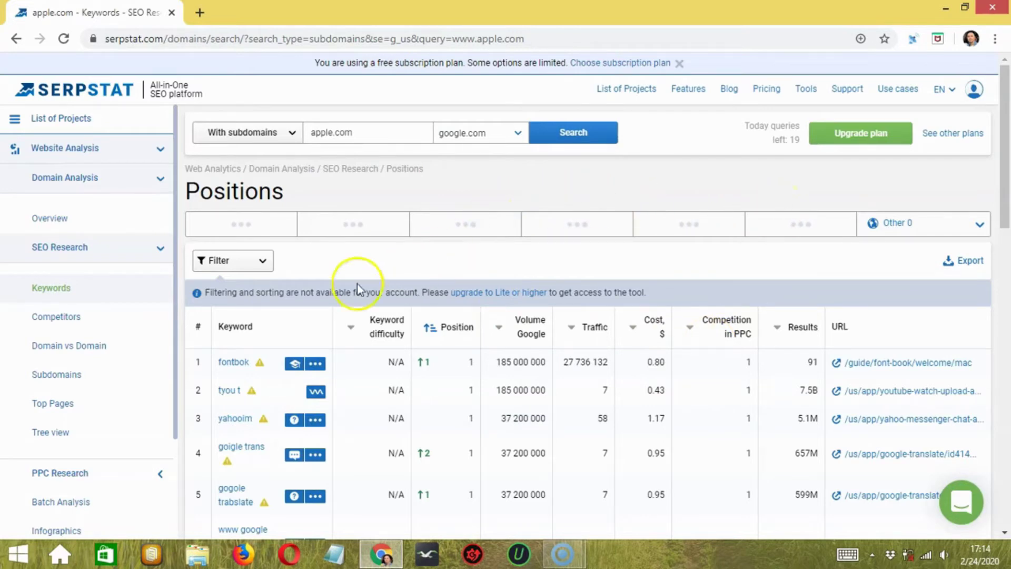
# Compare apple.com with play.google.com in Domain vs Domain, showing 11 727 040 shared keywords.
pyautogui.click(113, 347)
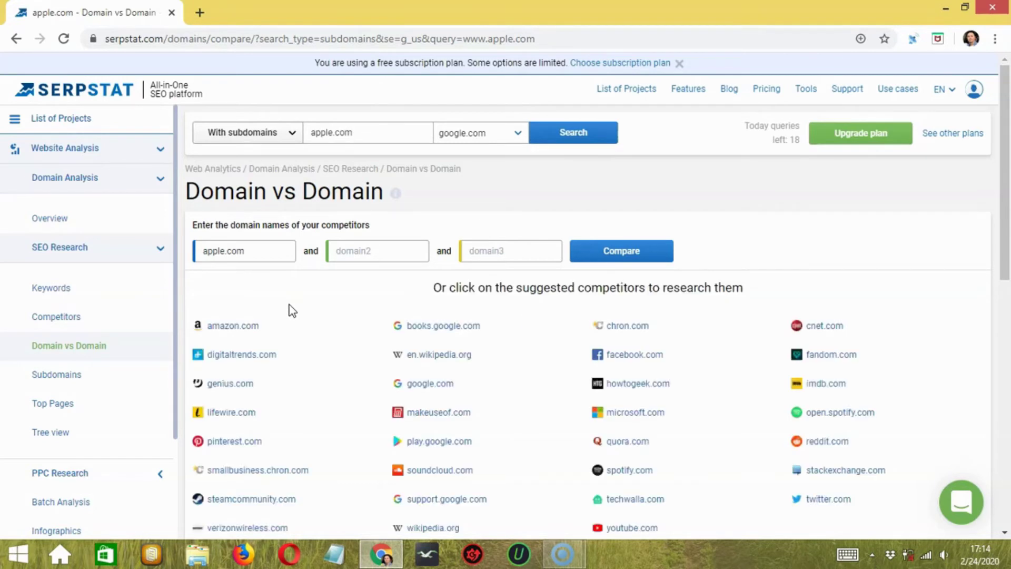
pyautogui.click(453, 449)
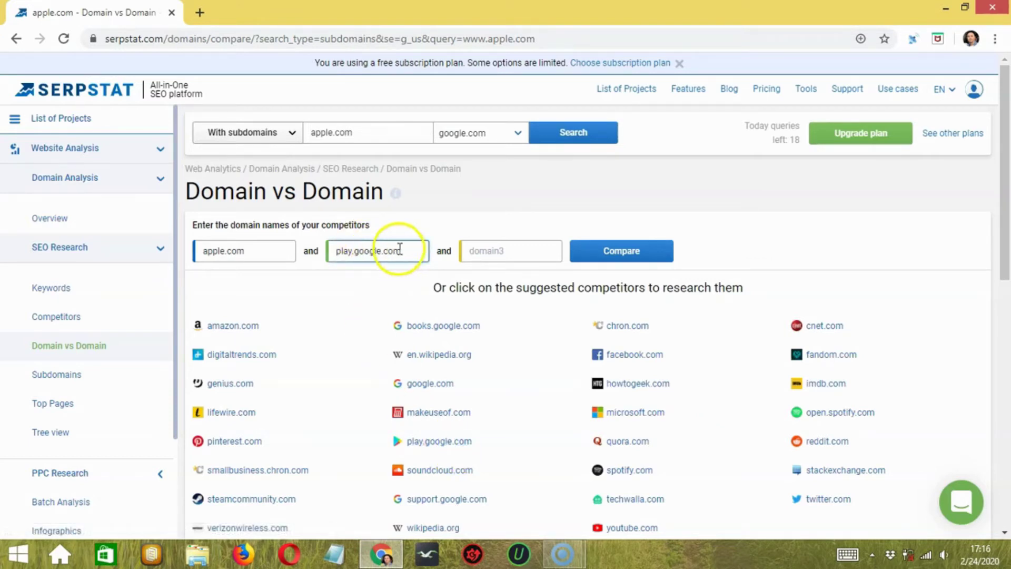
pyautogui.click(643, 254)
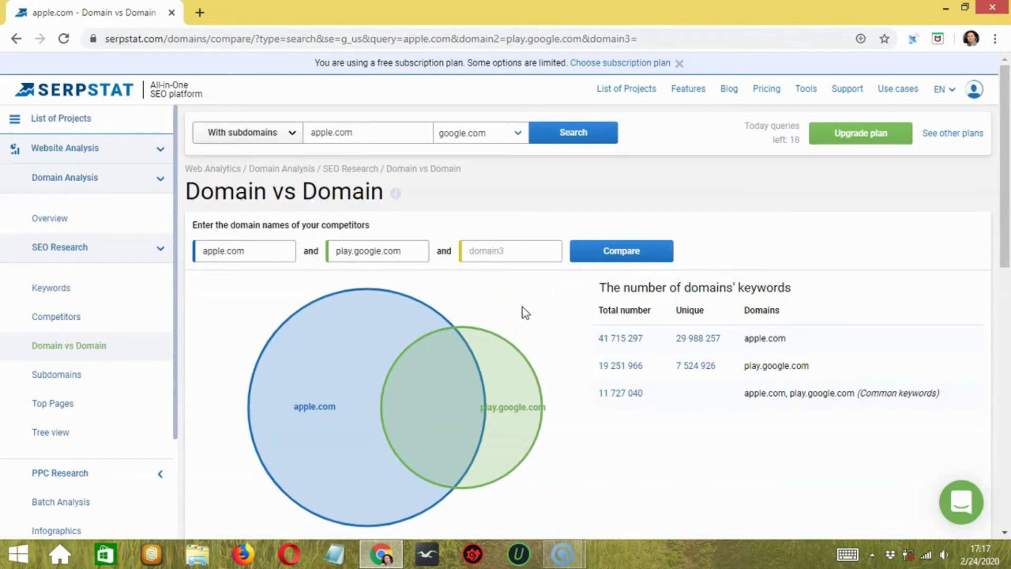
pyautogui.click(228, 258)
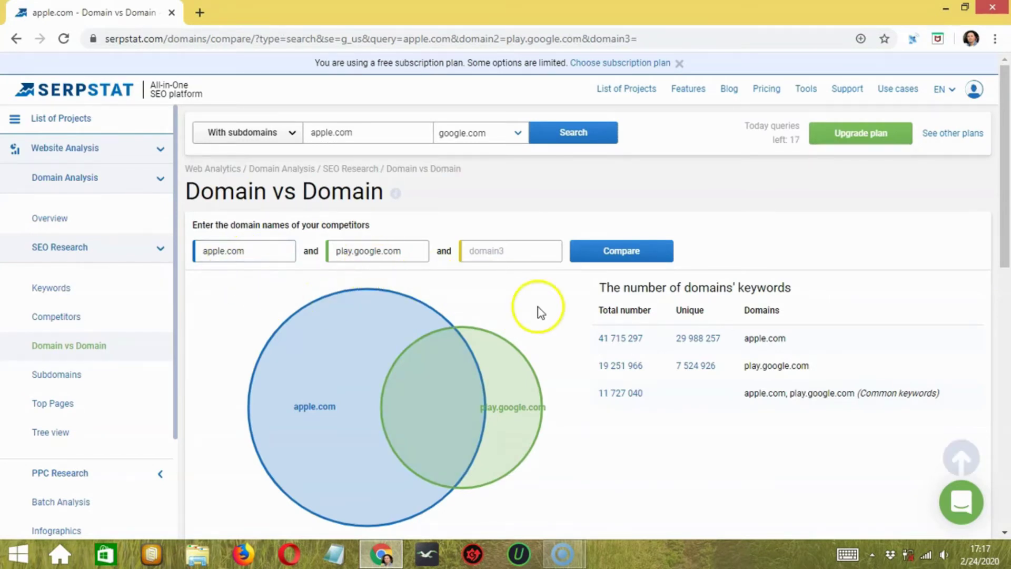
# Show apple.com's Subdomains report, then its Top Pages list of 9 633 368 pages.
pyautogui.click(87, 374)
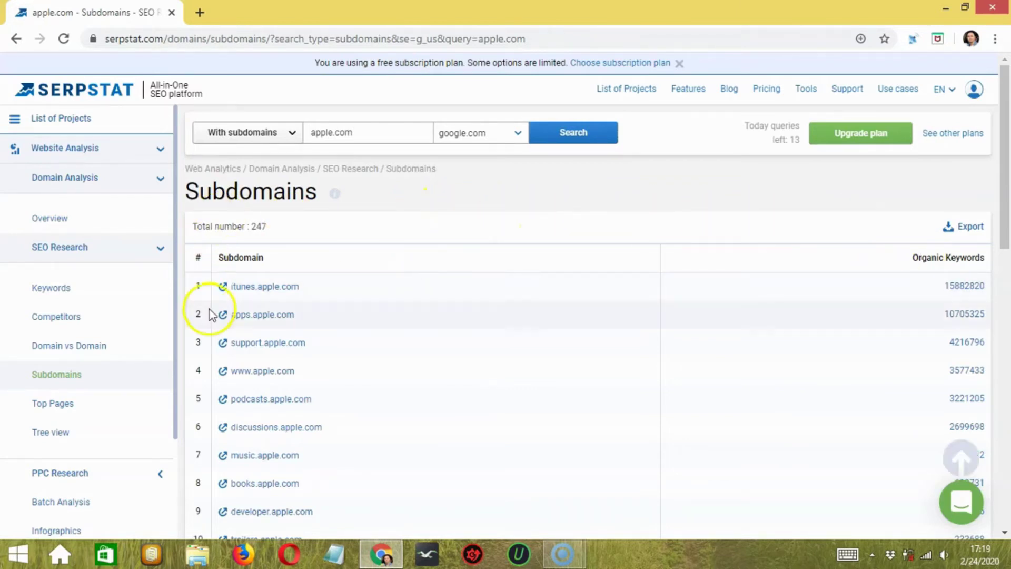
pyautogui.click(83, 405)
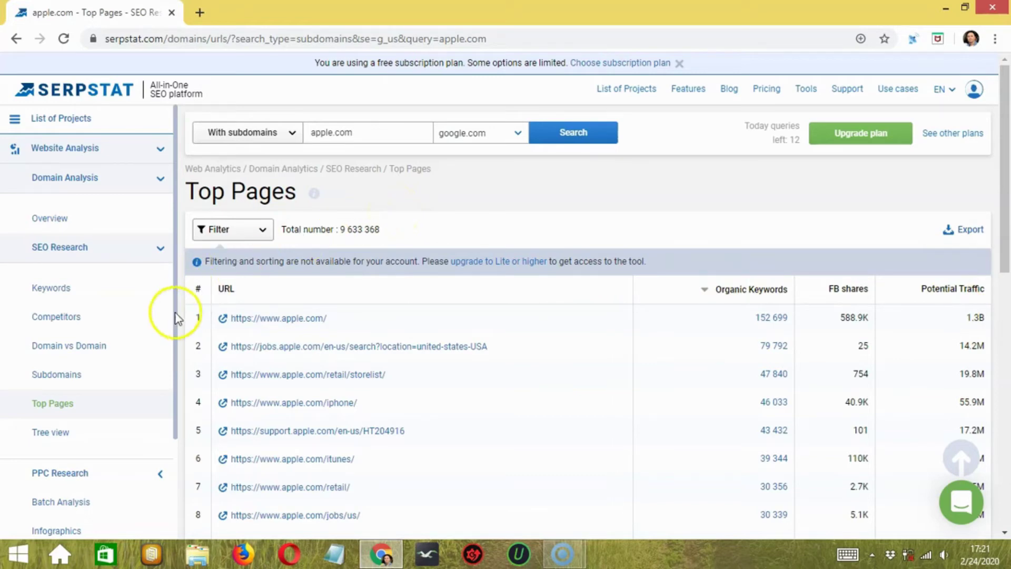
# Show the Tree view grouping apple.com's keywords under each URL and scroll through it.
pyautogui.click(84, 438)
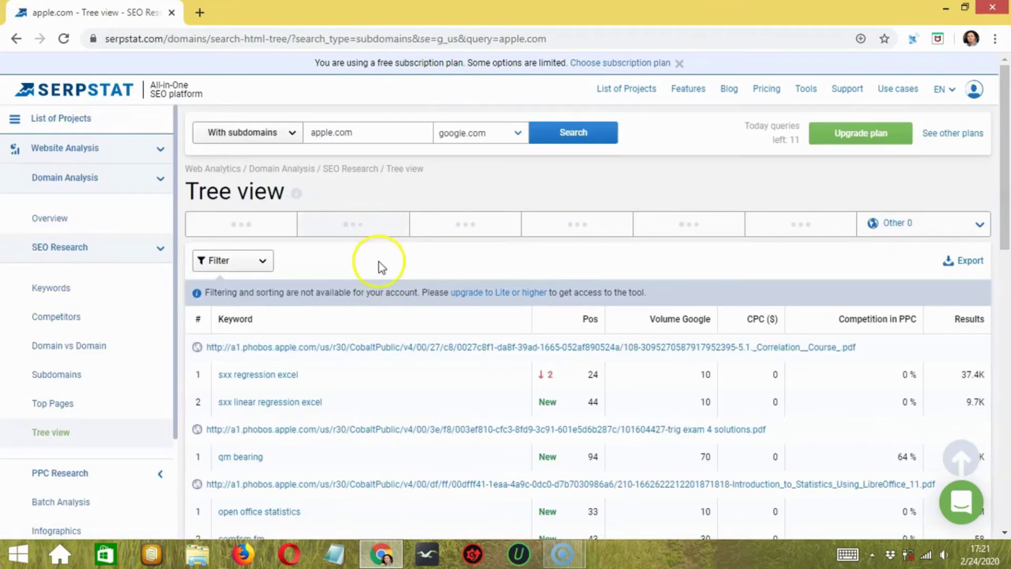
pyautogui.scroll(-8, 355, 287)
pyautogui.scroll(8, 356, 293)
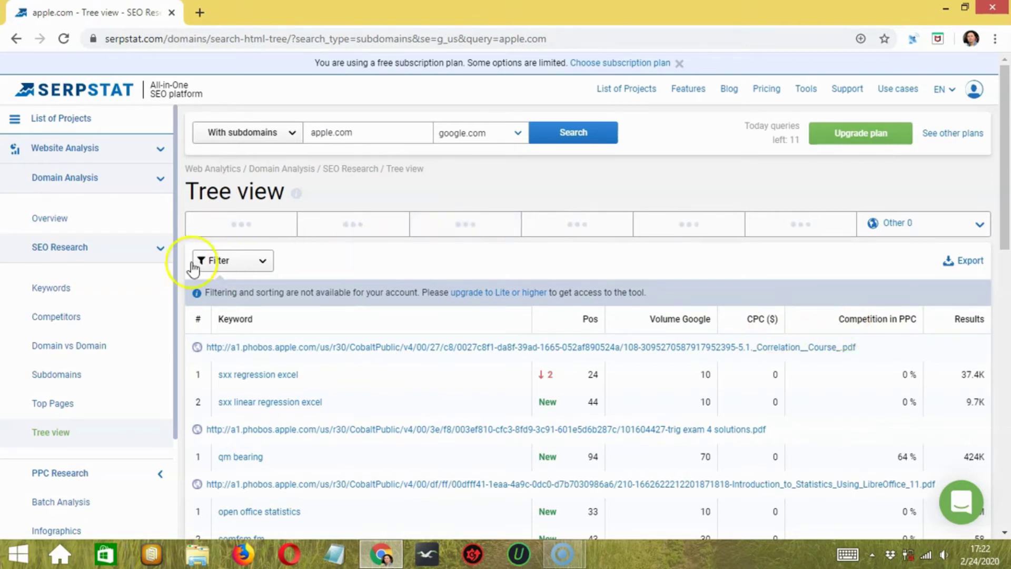
pyautogui.scroll(-3, 119, 364)
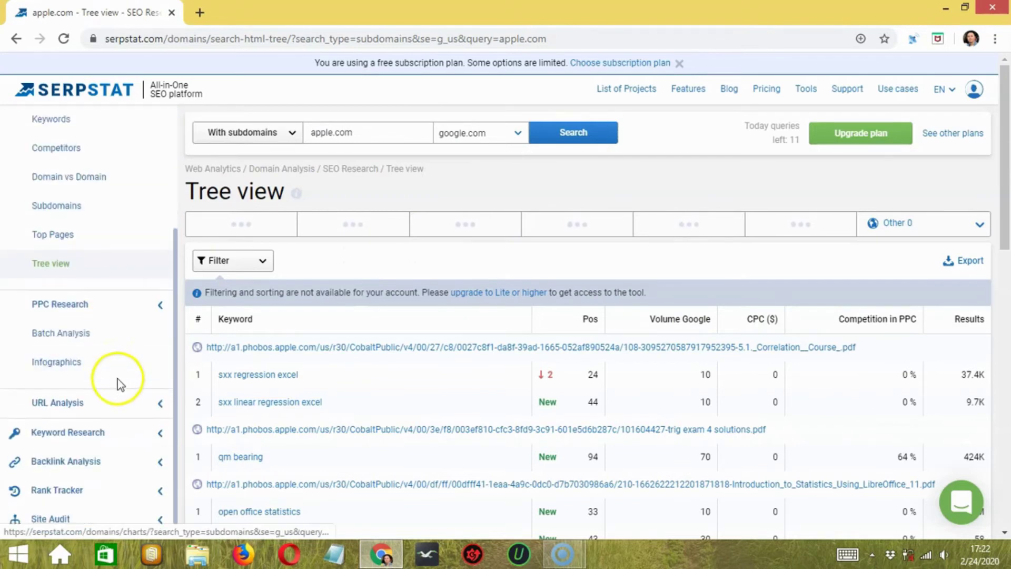
# Show apple.com's Backlink Dashboard: 3.1M referring domains, 88% Page Rank, 84% Trust Rank.
pyautogui.click(129, 468)
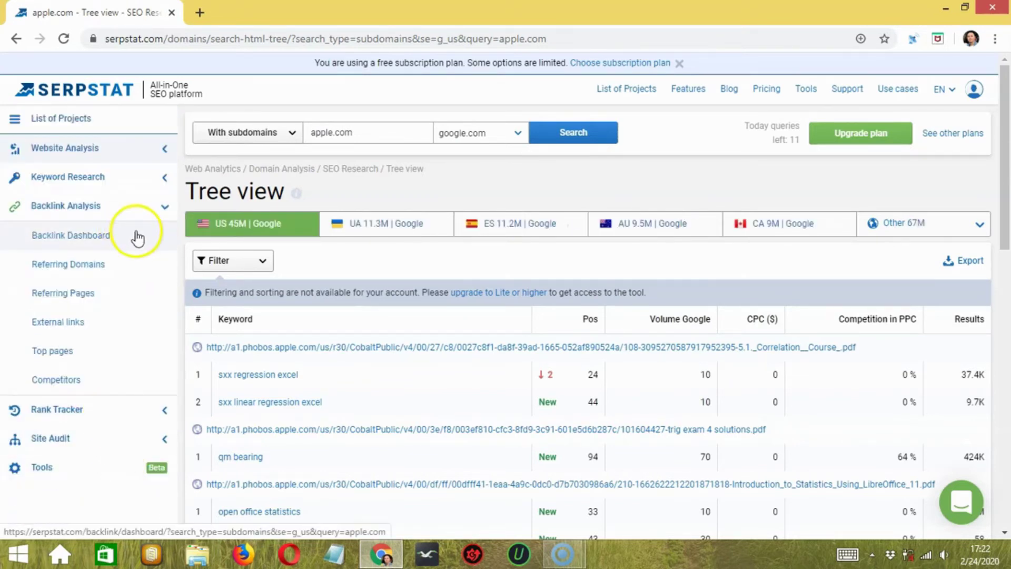
pyautogui.click(125, 237)
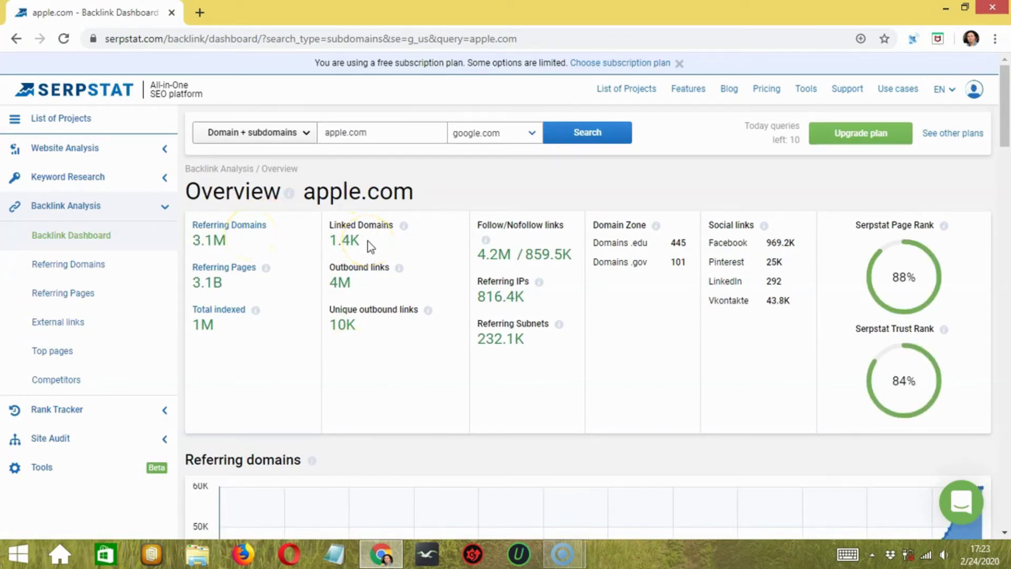
pyautogui.moveTo(515, 244)
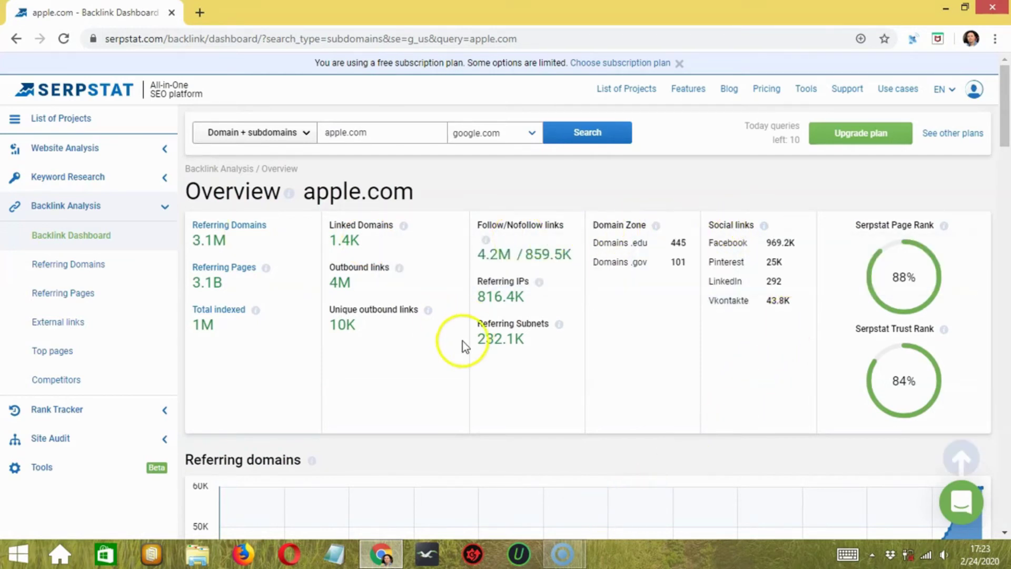
# Scroll through the referring domains, new/lost backlinks, anchors and domain map charts.
pyautogui.scroll(-5, 522, 364)
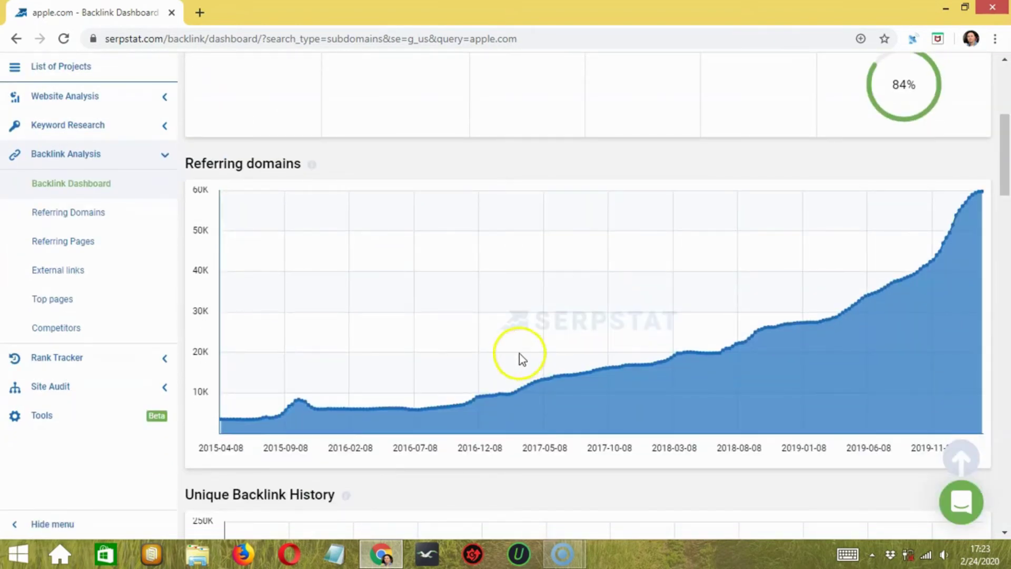
pyautogui.scroll(-2, 390, 351)
pyautogui.scroll(-3, 390, 357)
pyautogui.scroll(-5, 489, 298)
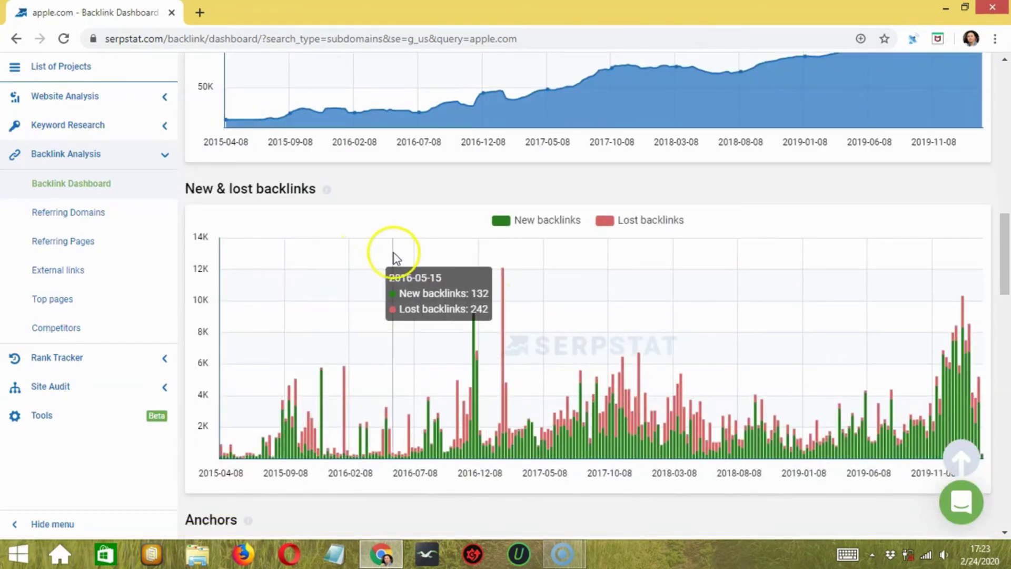
pyautogui.scroll(-7, 395, 255)
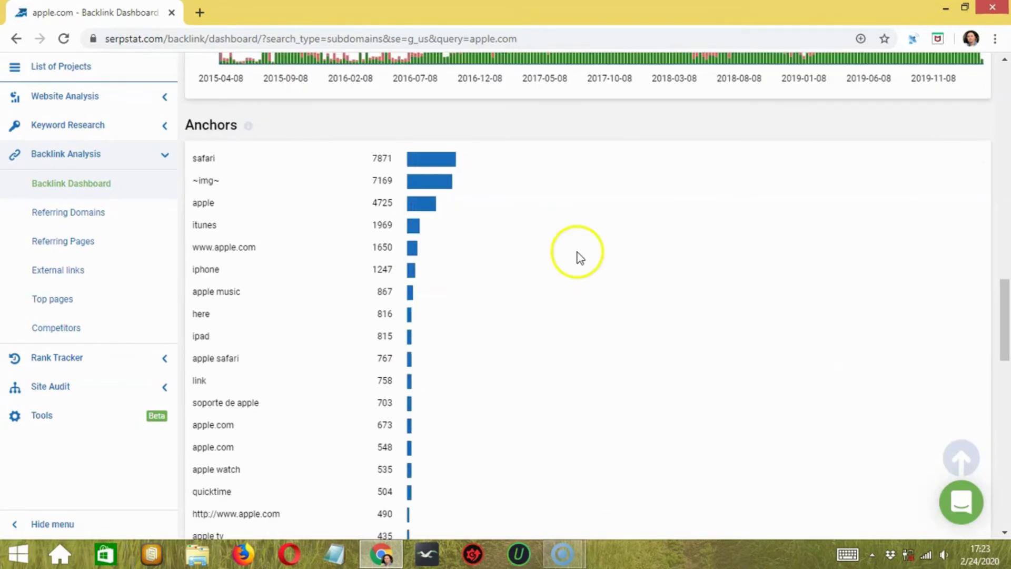
pyautogui.scroll(-5, 535, 267)
pyautogui.scroll(-5, 535, 267)
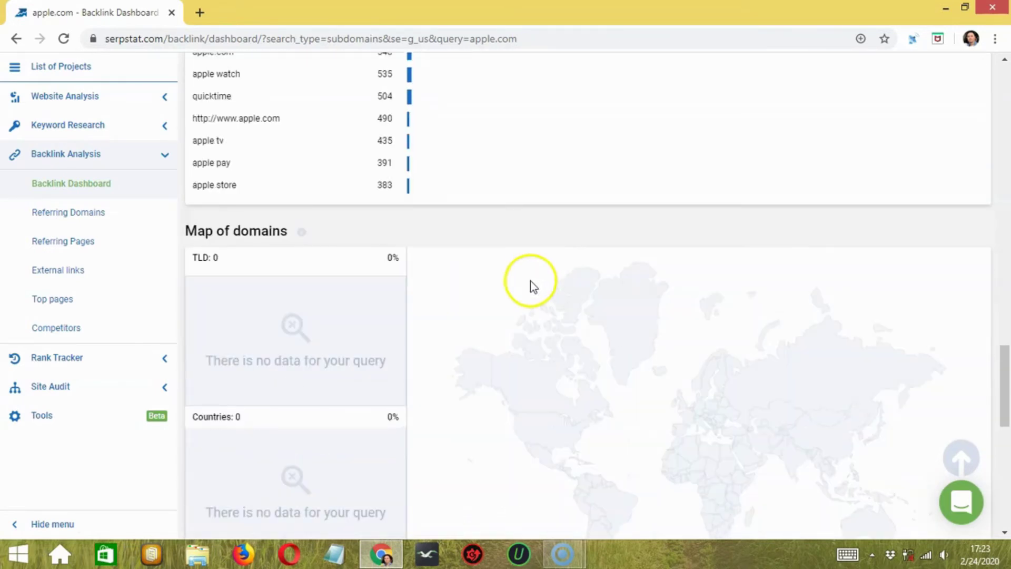
pyautogui.scroll(20, 514, 343)
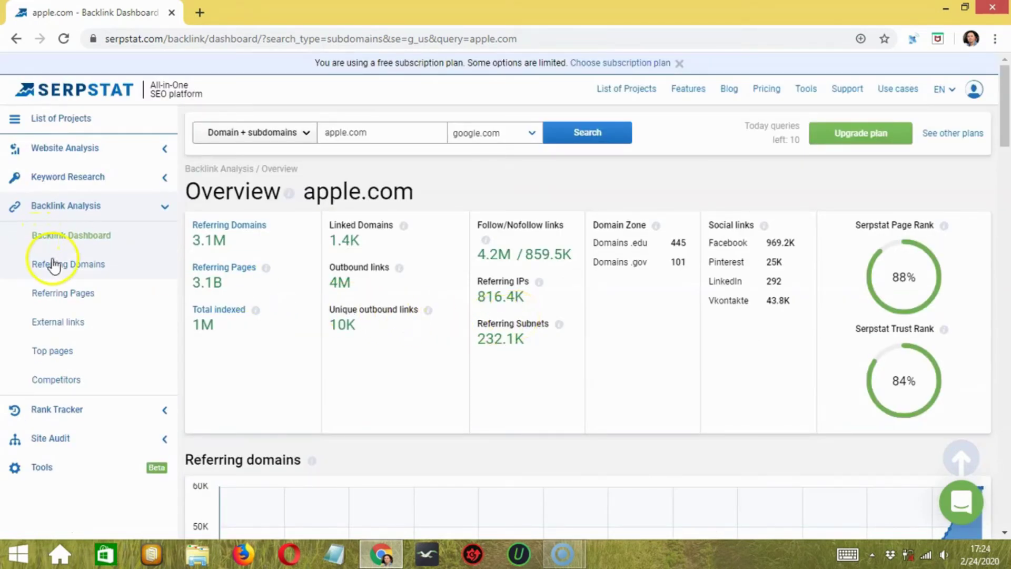
# Browse the Referring Domains, Referring Pages and External links backlink reports for apple.com.
pyautogui.click(98, 268)
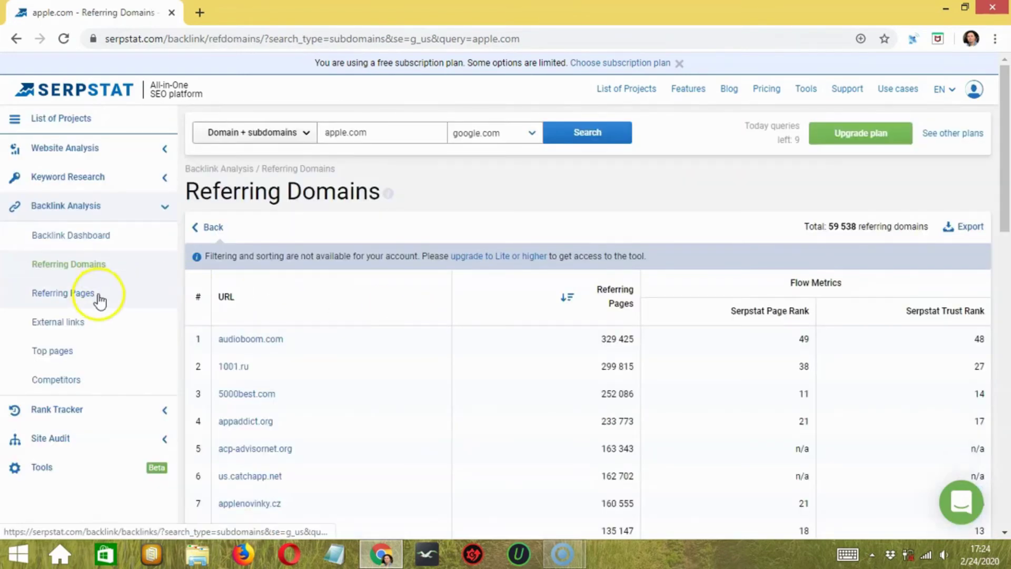
pyautogui.click(100, 296)
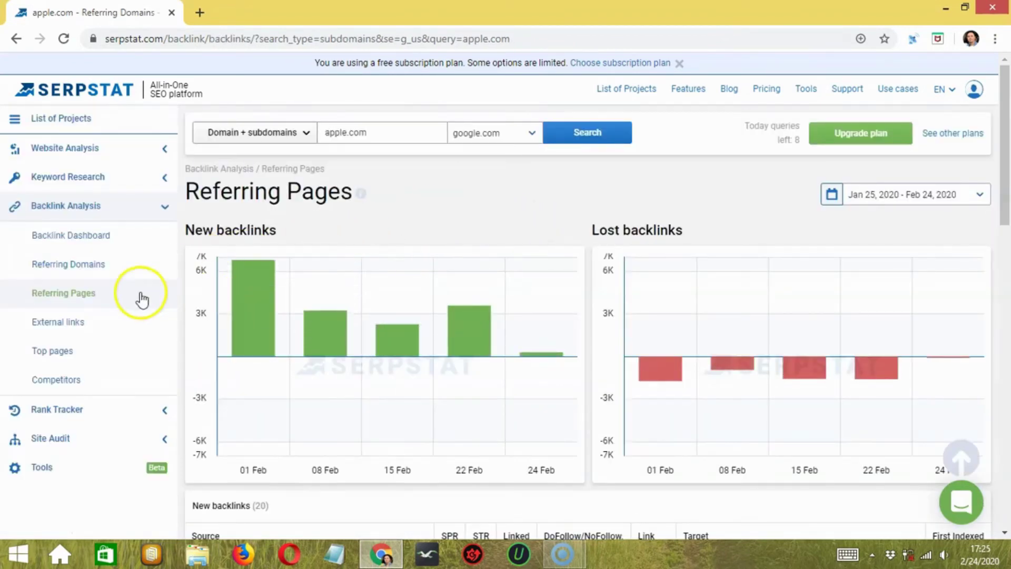
pyautogui.click(113, 325)
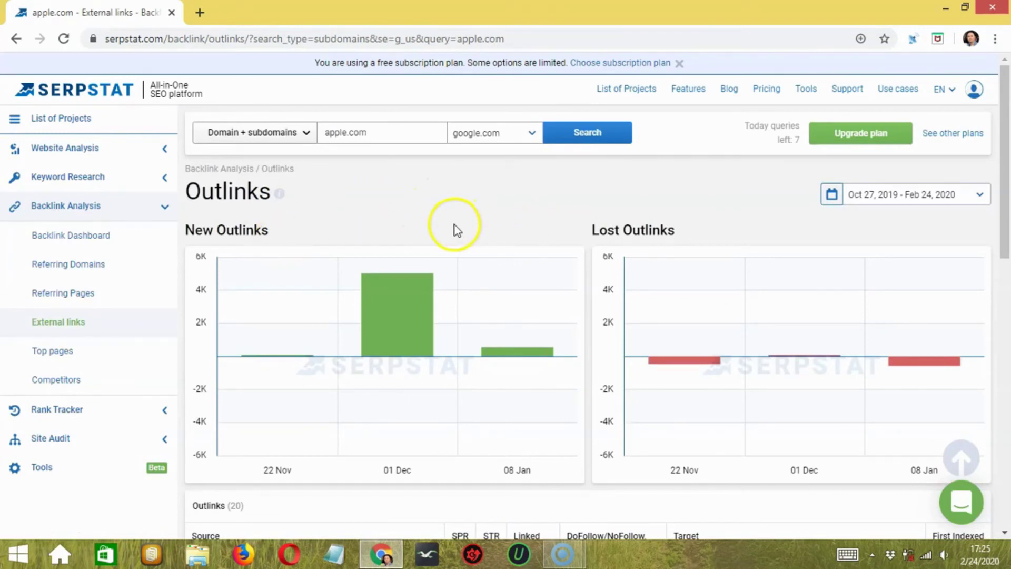
pyautogui.click(77, 354)
pyautogui.scroll(-6, 429, 284)
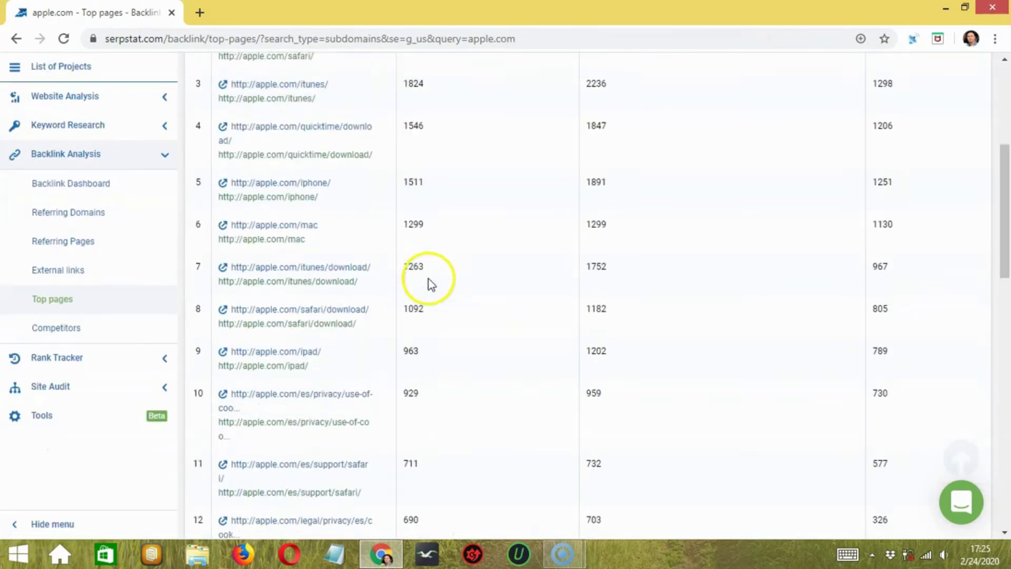
pyautogui.scroll(-7, 447, 286)
pyautogui.scroll(1, 454, 289)
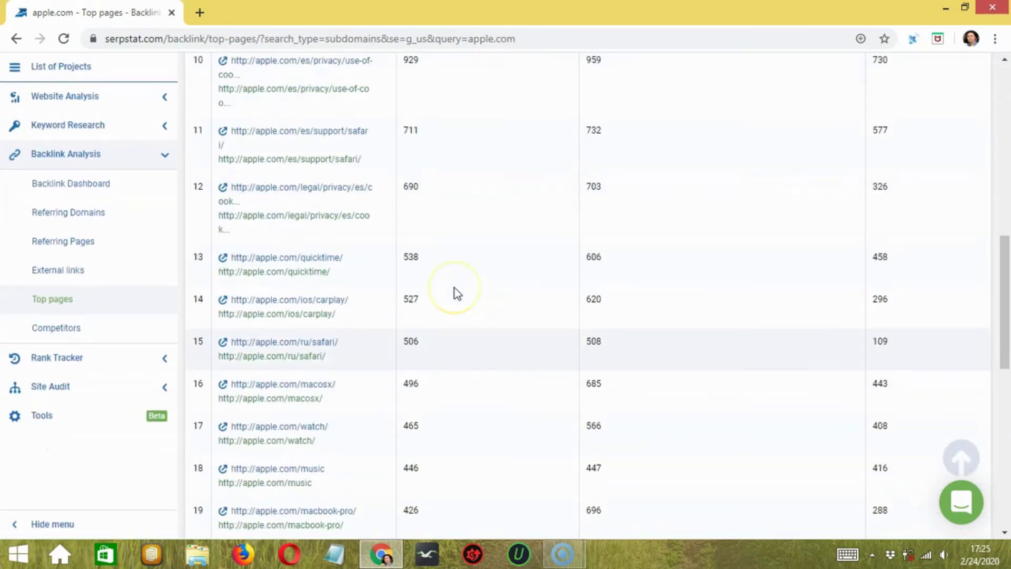
pyautogui.scroll(11, 454, 288)
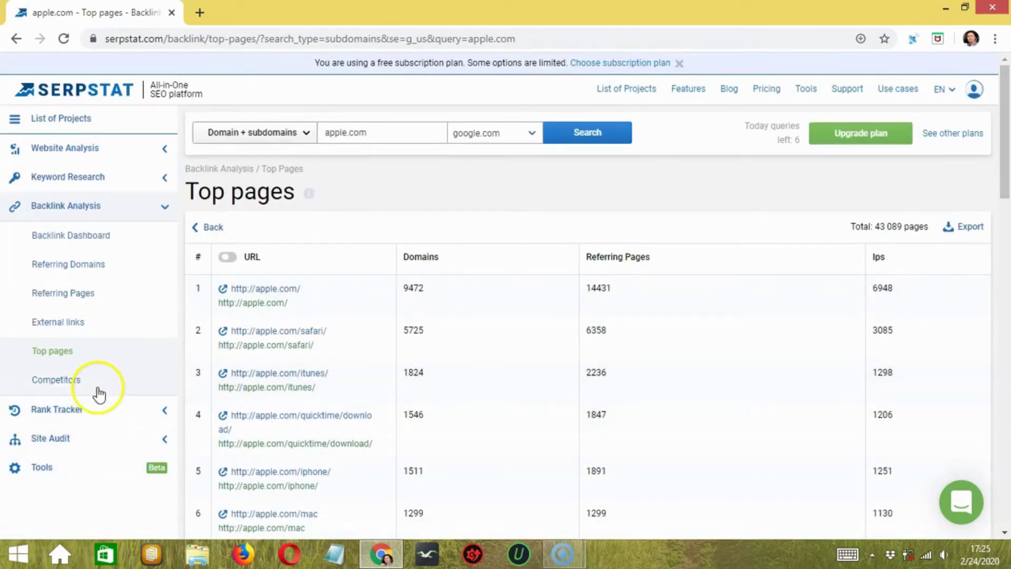
# View the backlink Competitors report, locked on the free plan, and expand Rank Tracker.
pyautogui.click(98, 388)
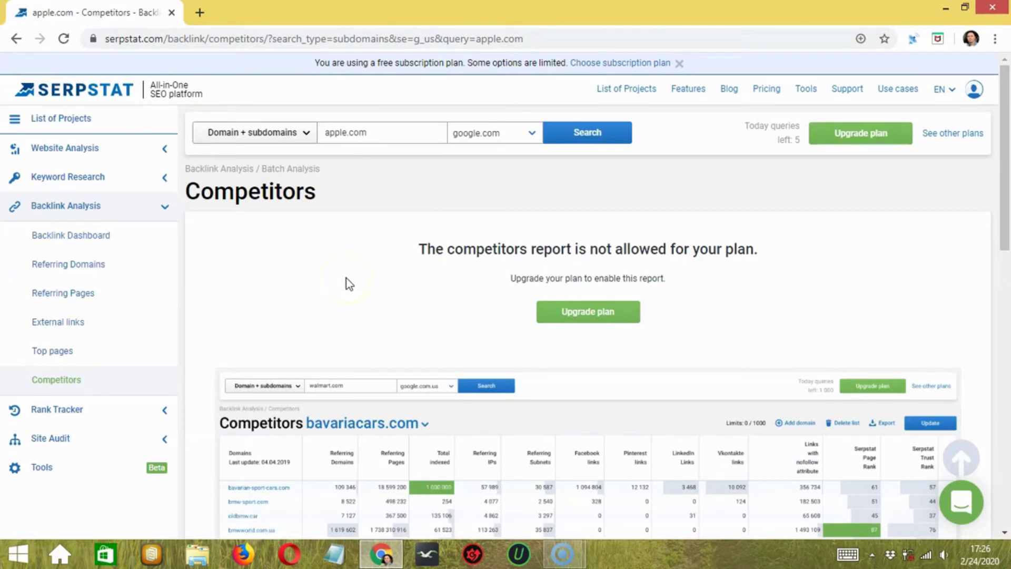
pyautogui.click(109, 414)
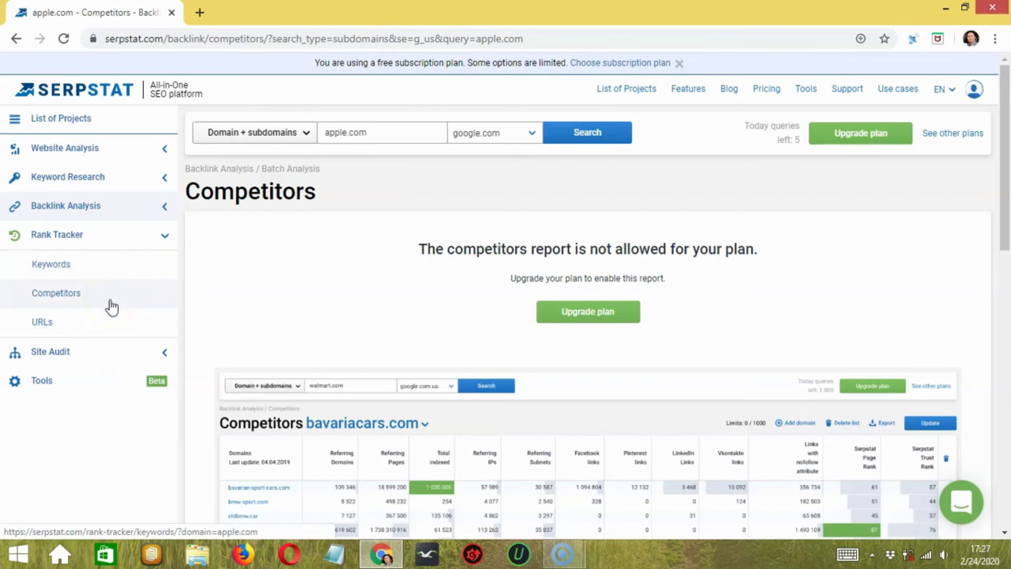
pyautogui.click(119, 330)
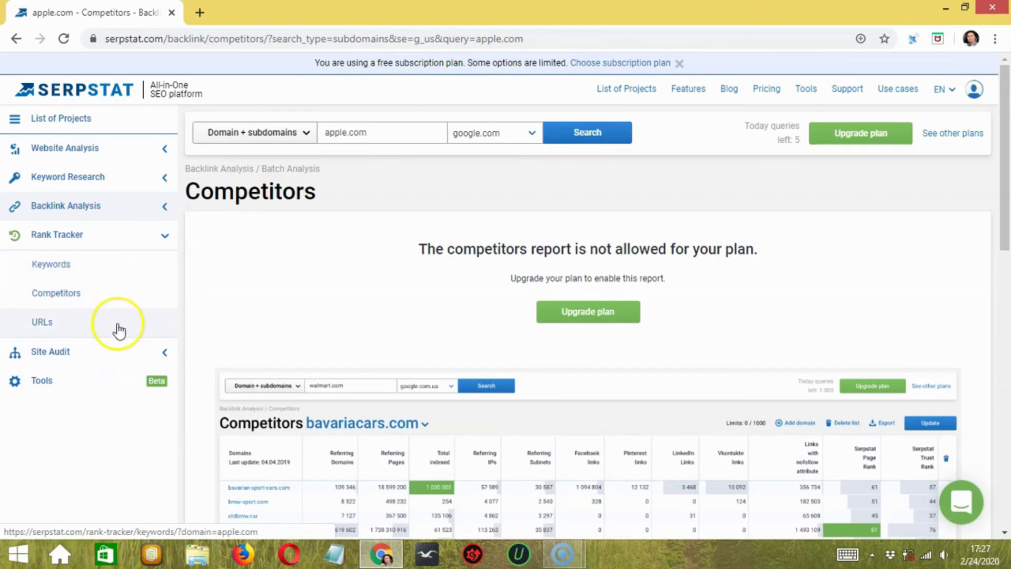
# Go to Rank Tracker Keywords and dismiss the project selection prompt.
pyautogui.click(97, 267)
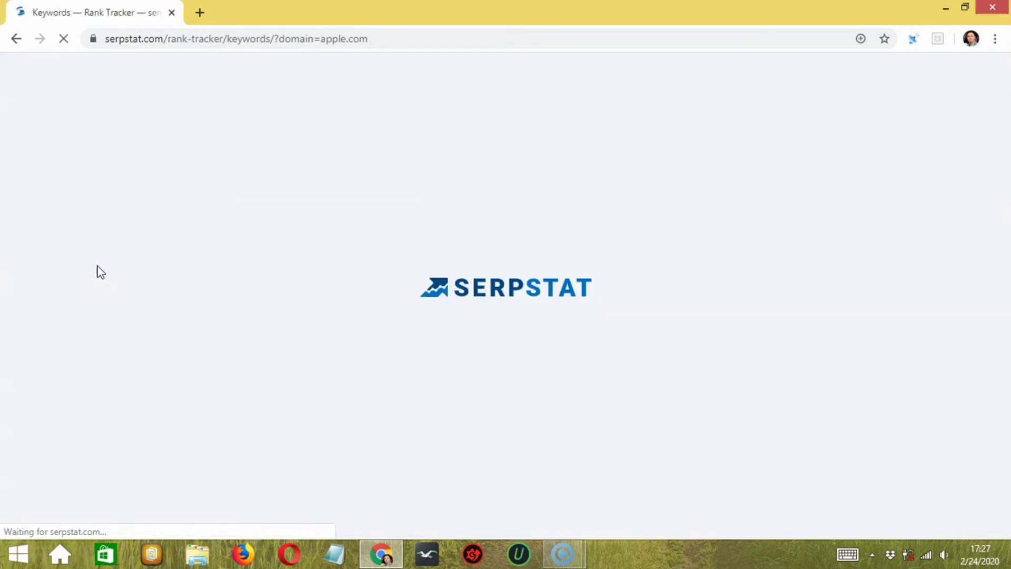
pyautogui.click(330, 301)
pyautogui.click(323, 308)
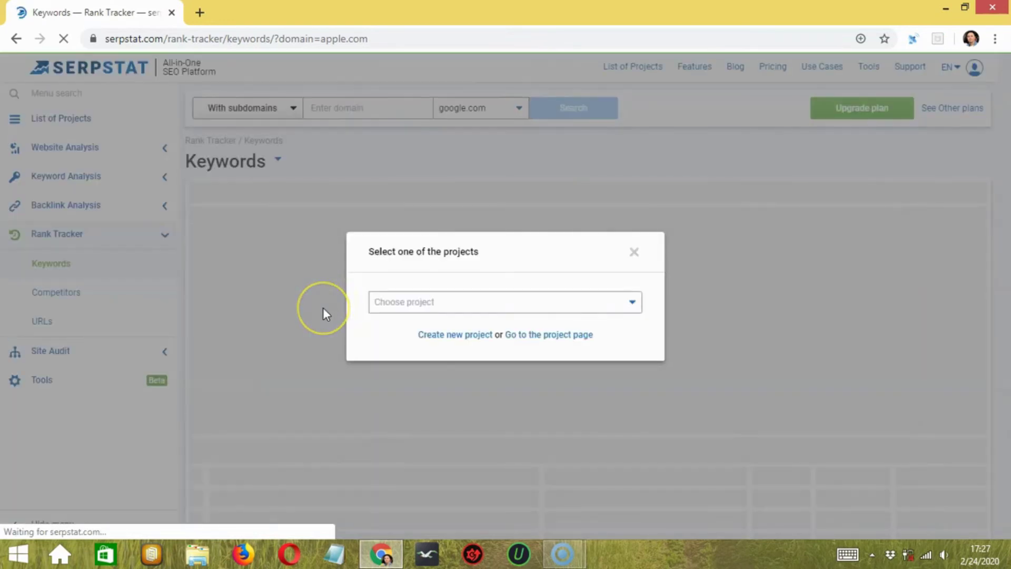
pyautogui.click(388, 301)
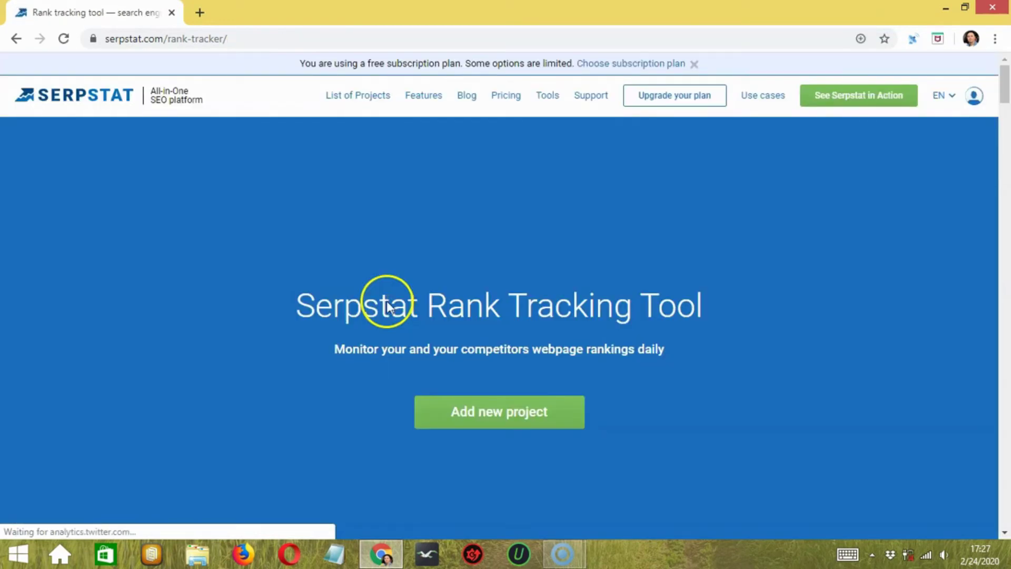
# Start a new tracking project with Domain, then close the form without creating it.
pyautogui.click(494, 422)
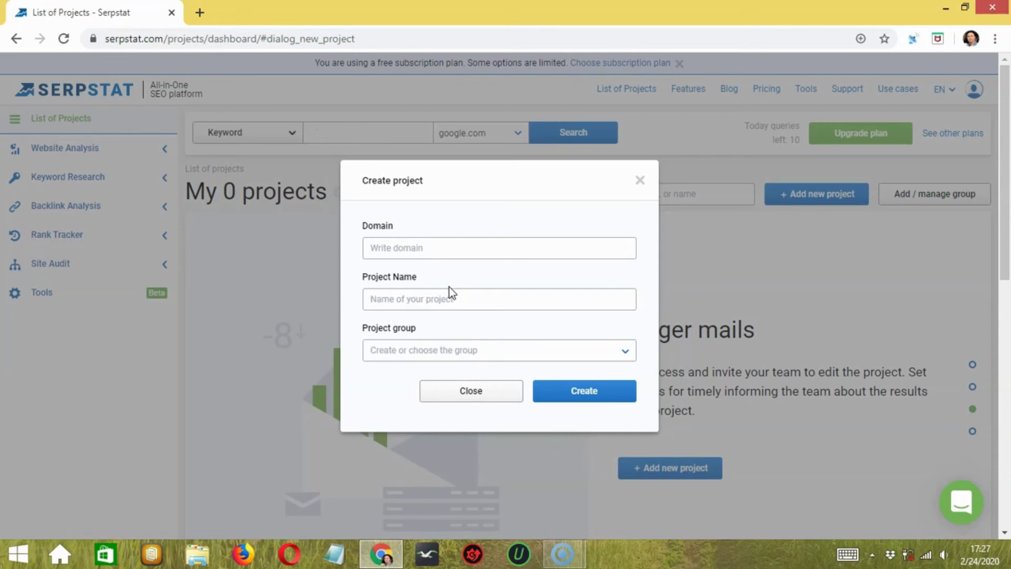
pyautogui.click(480, 250)
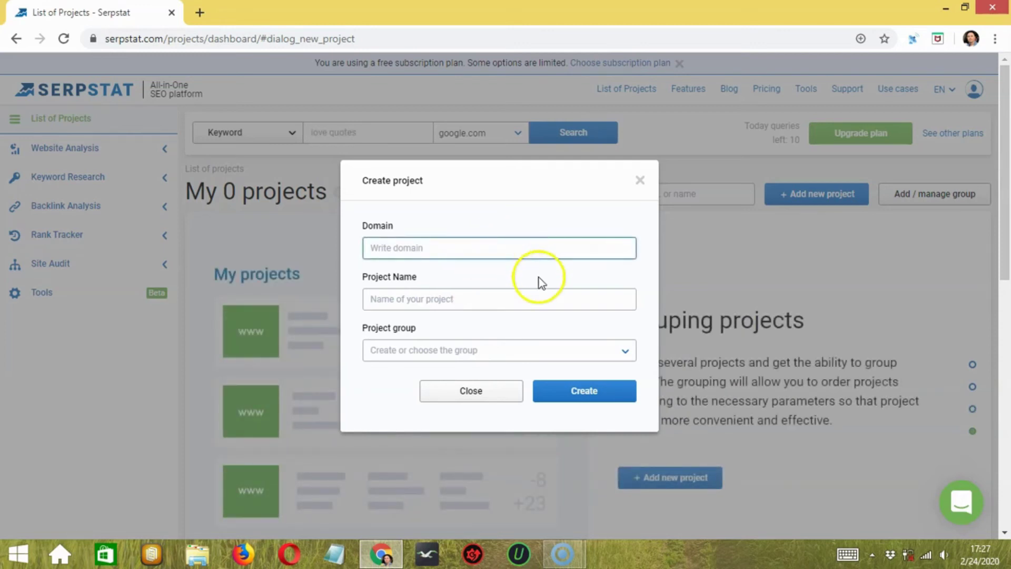
pyautogui.press('Escape')
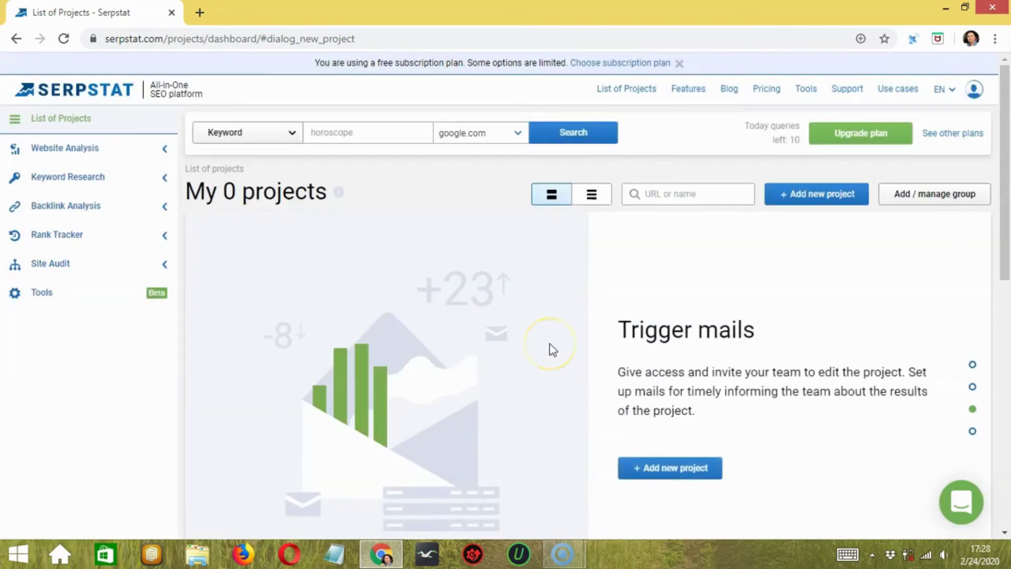
# Expand Site Audit and look at Audit Summary and Custom Overview, with no projects.
pyautogui.click(89, 270)
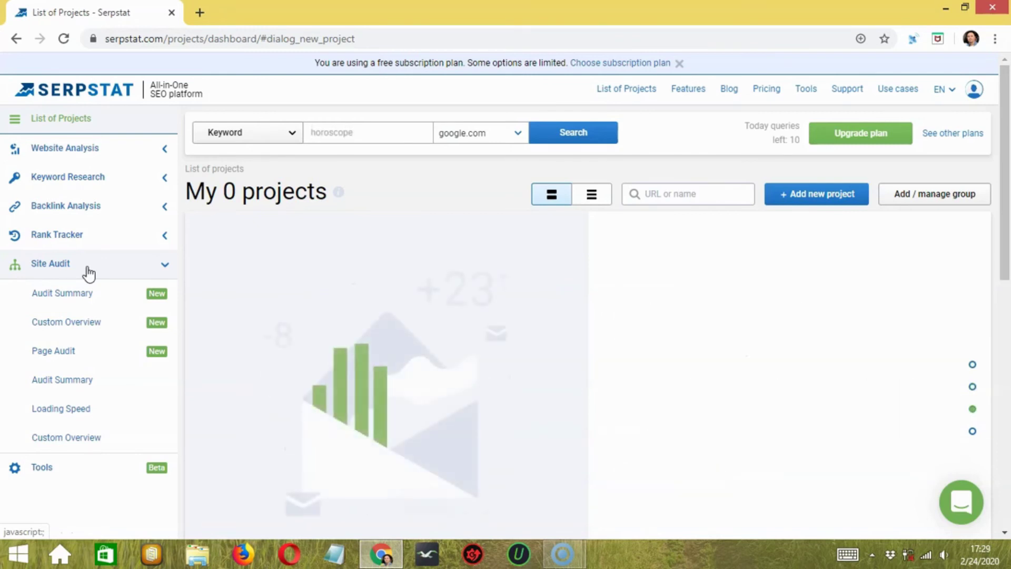
pyautogui.click(94, 300)
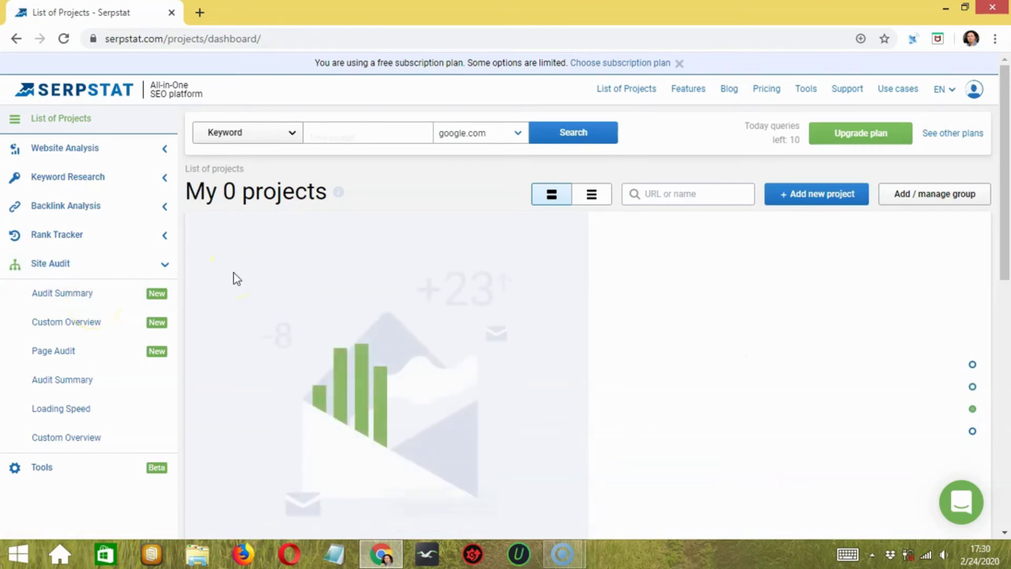
pyautogui.click(182, 291)
pyautogui.click(118, 325)
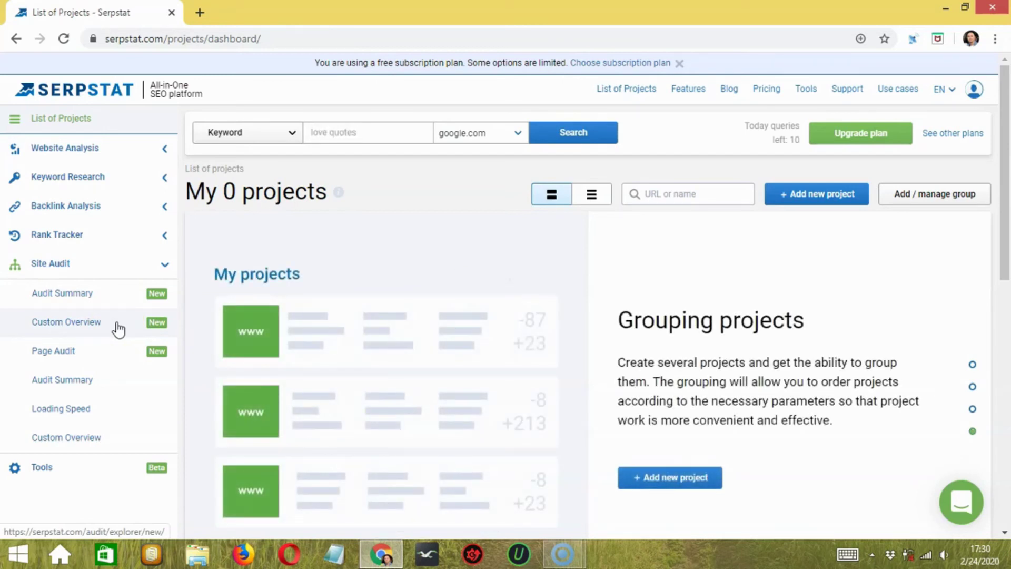
pyautogui.click(588, 276)
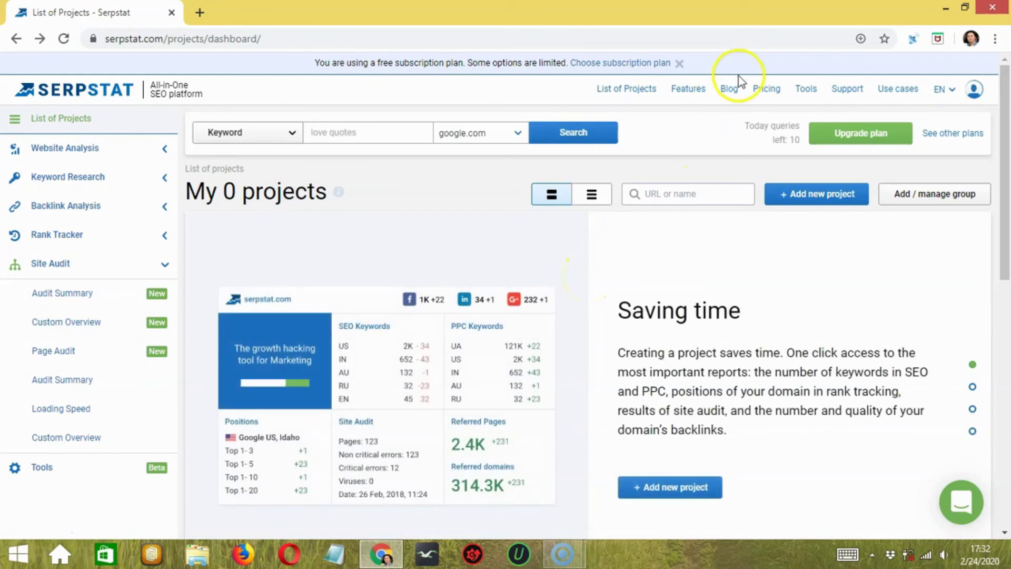
# Compare the Lite $69, Standard $149, Advanced $299 and Enterprise $499 monthly plans.
pyautogui.click(767, 88)
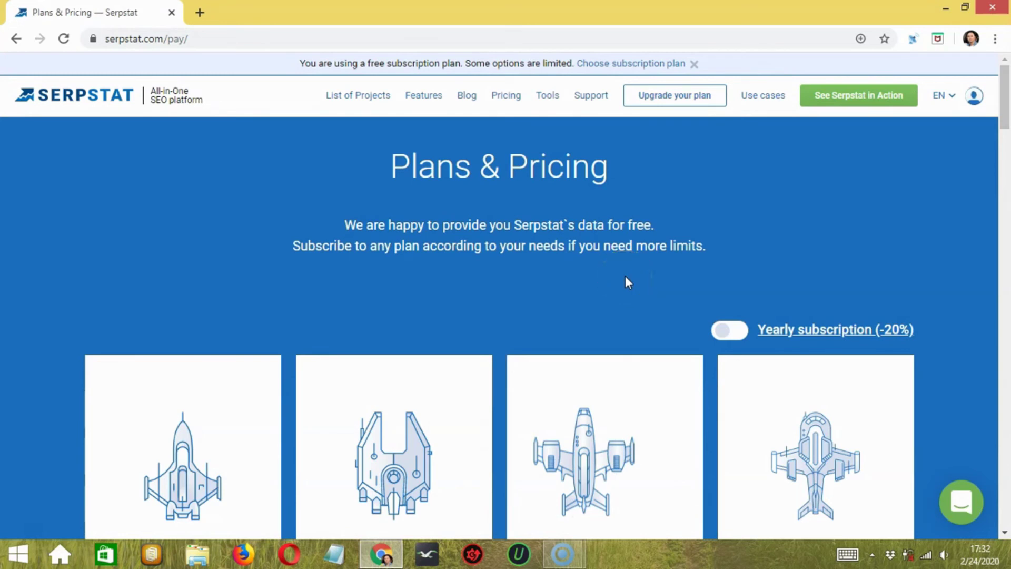
pyautogui.scroll(-2, 625, 276)
pyautogui.click(602, 208)
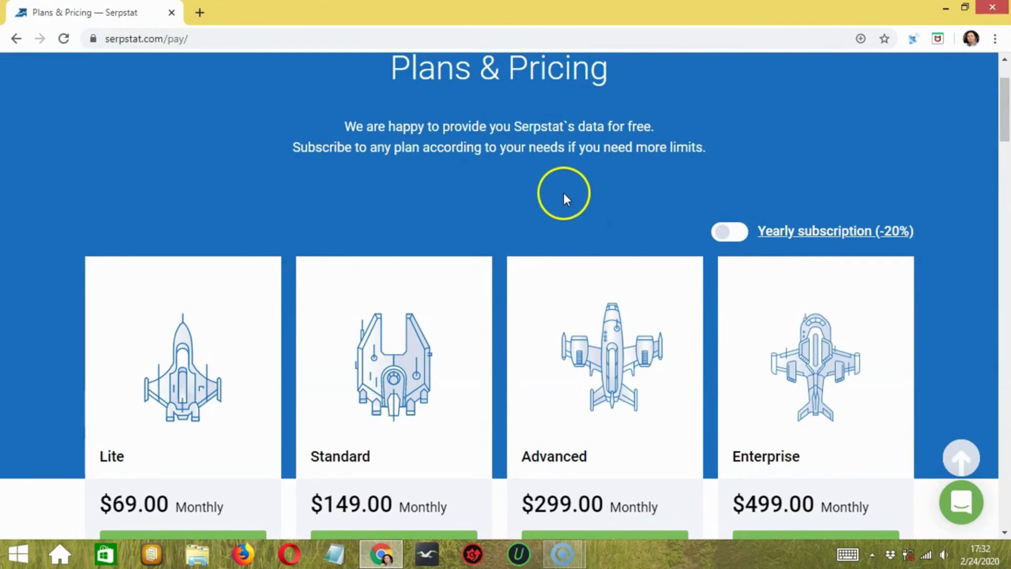
pyautogui.scroll(-2, 563, 196)
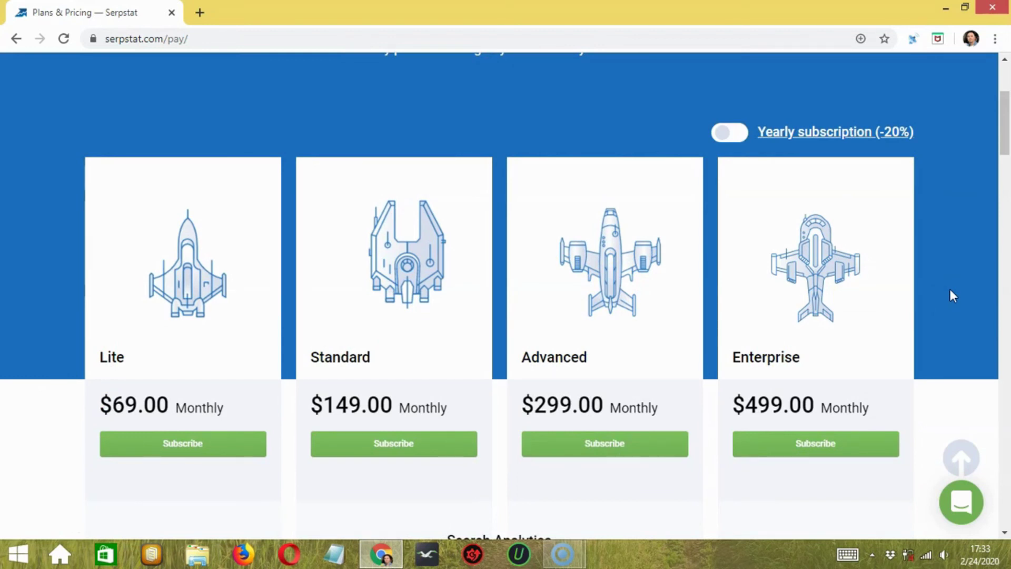
pyautogui.scroll(-4, 951, 291)
pyautogui.scroll(-2, 953, 295)
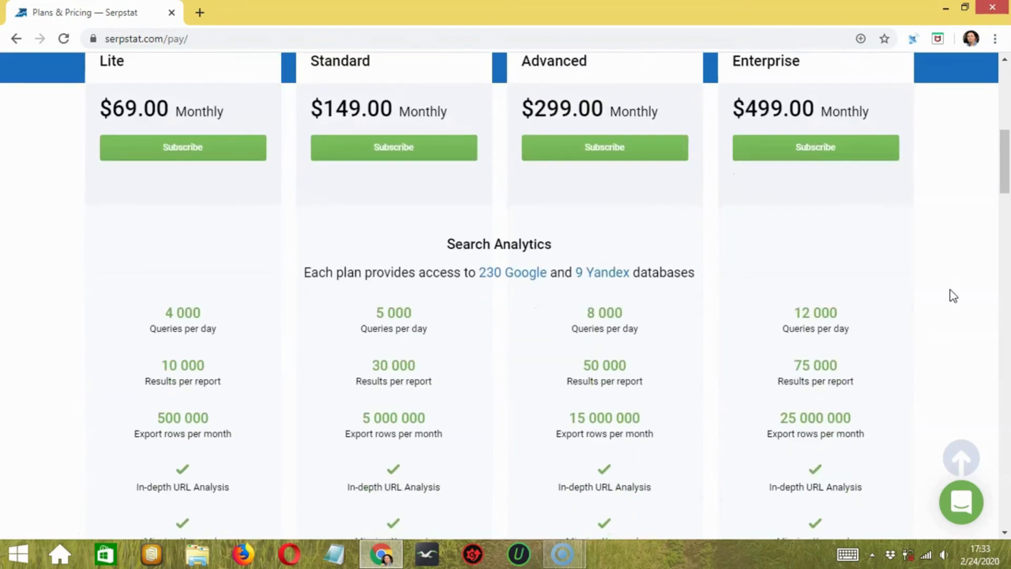
pyautogui.scroll(-11, 953, 296)
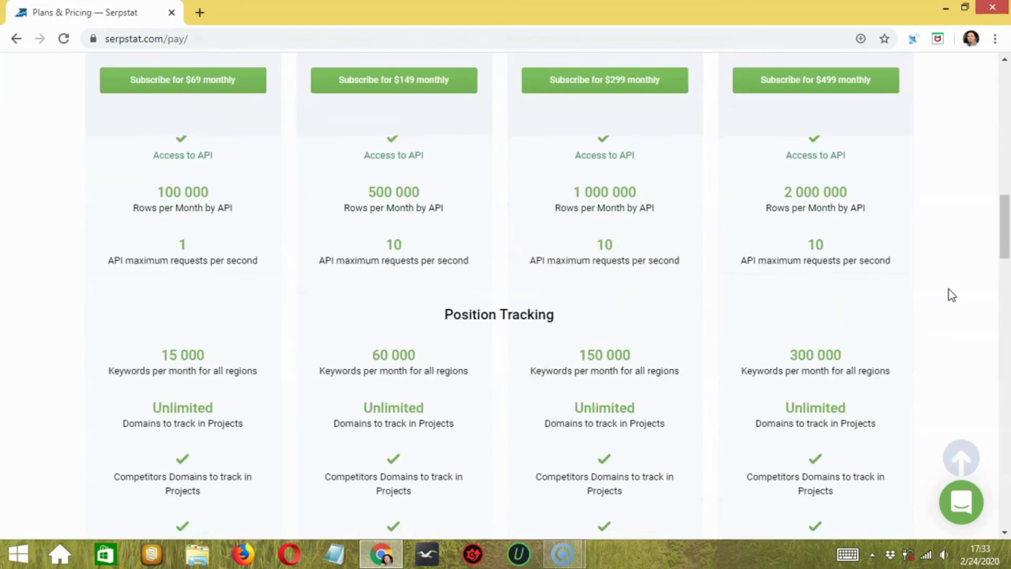
pyautogui.scroll(-4, 952, 295)
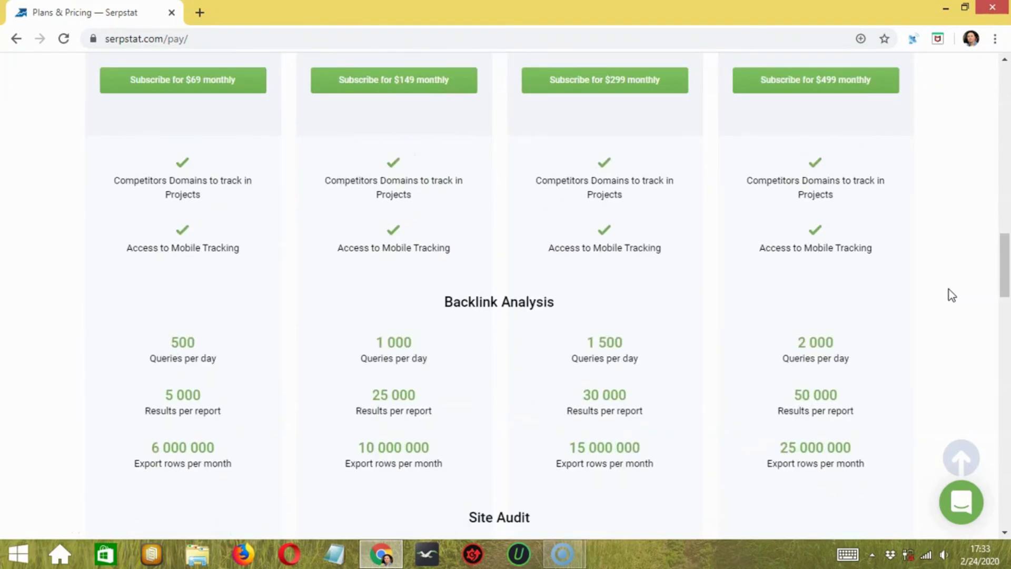
pyautogui.scroll(-6, 953, 295)
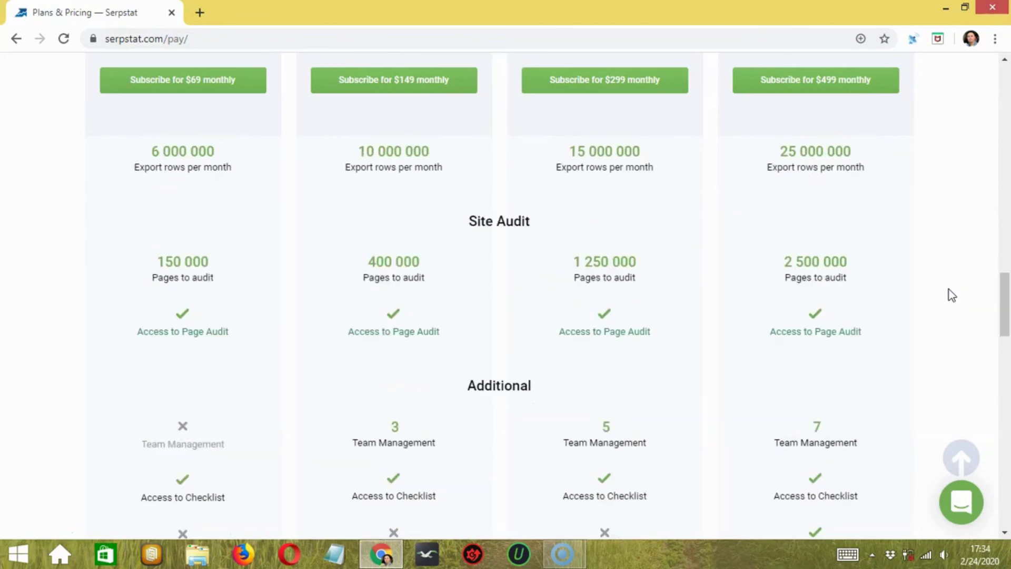
pyautogui.scroll(-6, 952, 295)
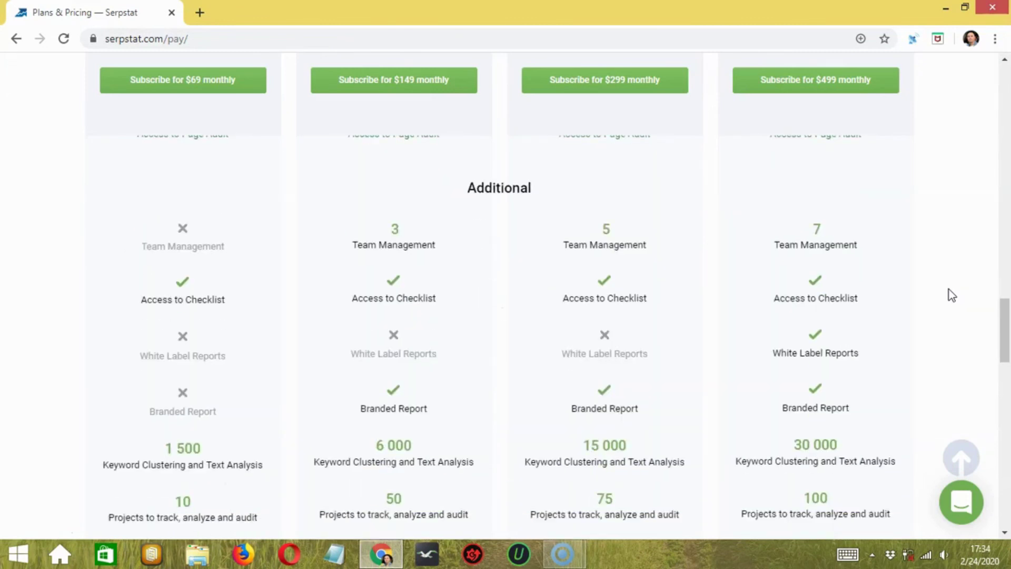
pyautogui.scroll(-2, 952, 295)
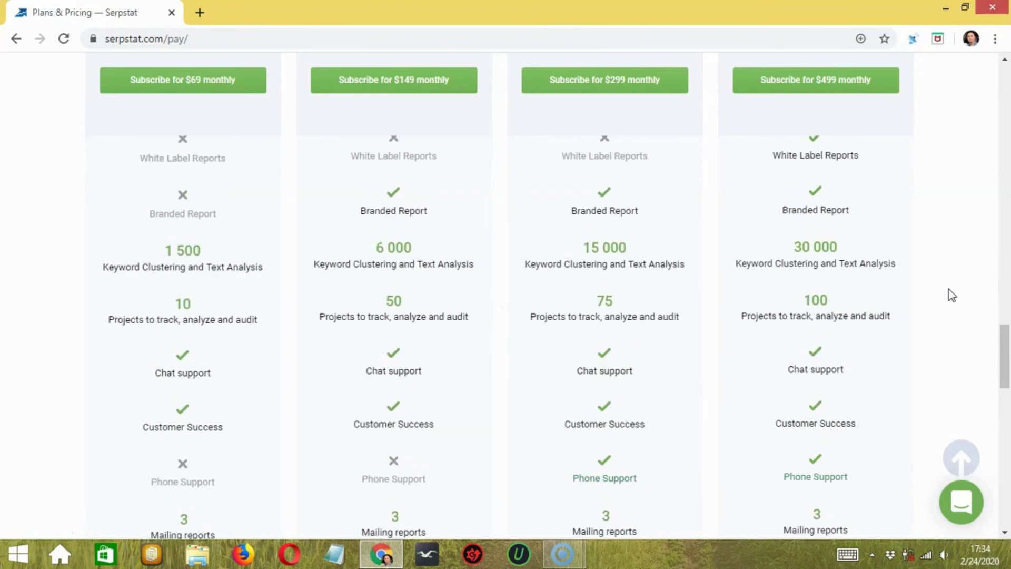
pyautogui.press('Home')
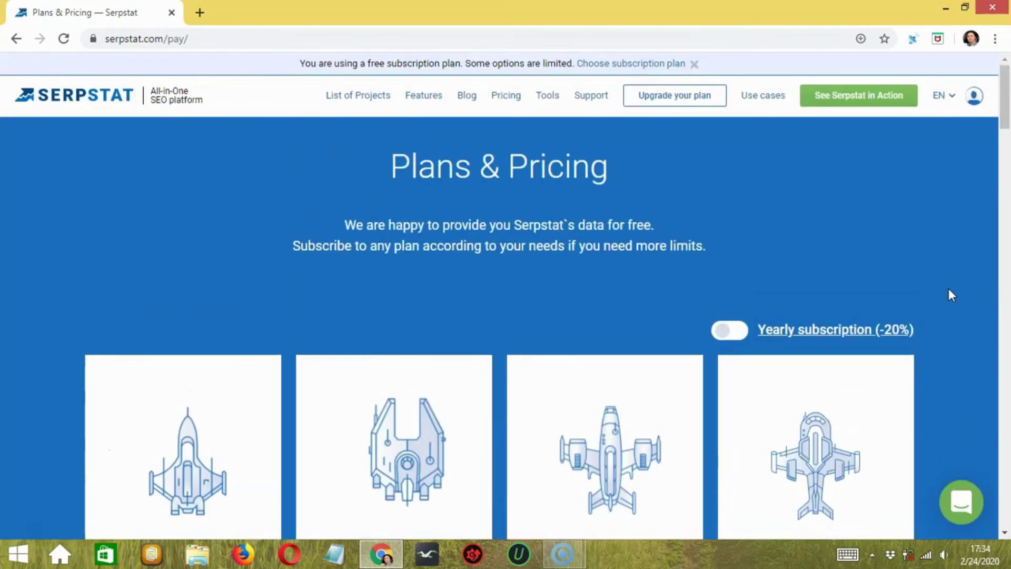